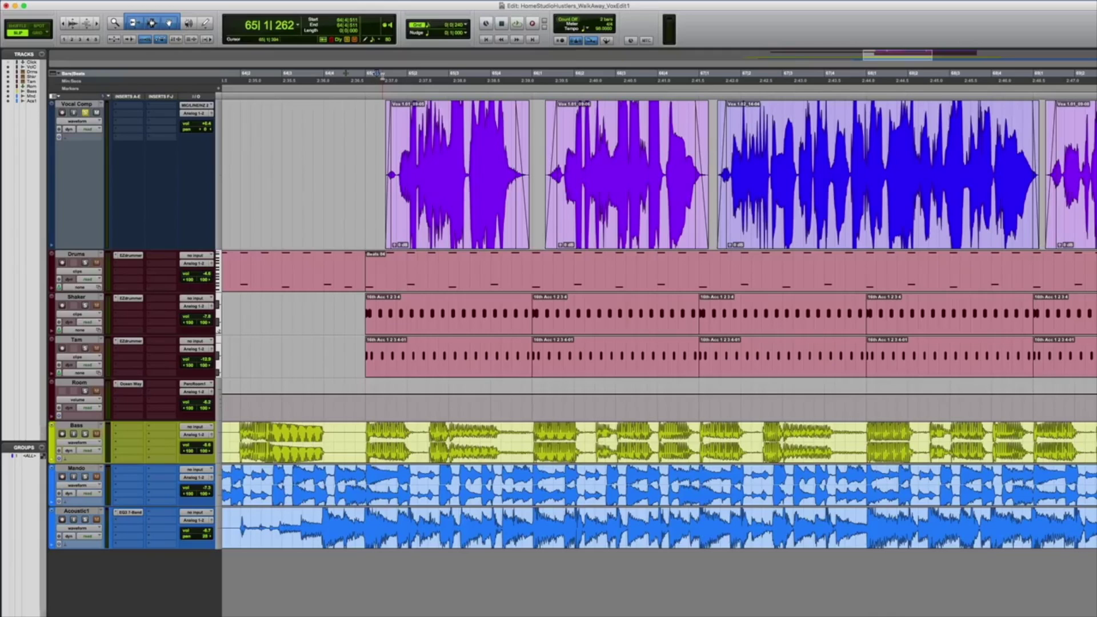
- Play the song from bar 65 and take the Vocal Comp track out of solo to hear it with the band
{"action": "left_click", "coordinate": [365, 78]}
{"action": "key", "text": "space"}
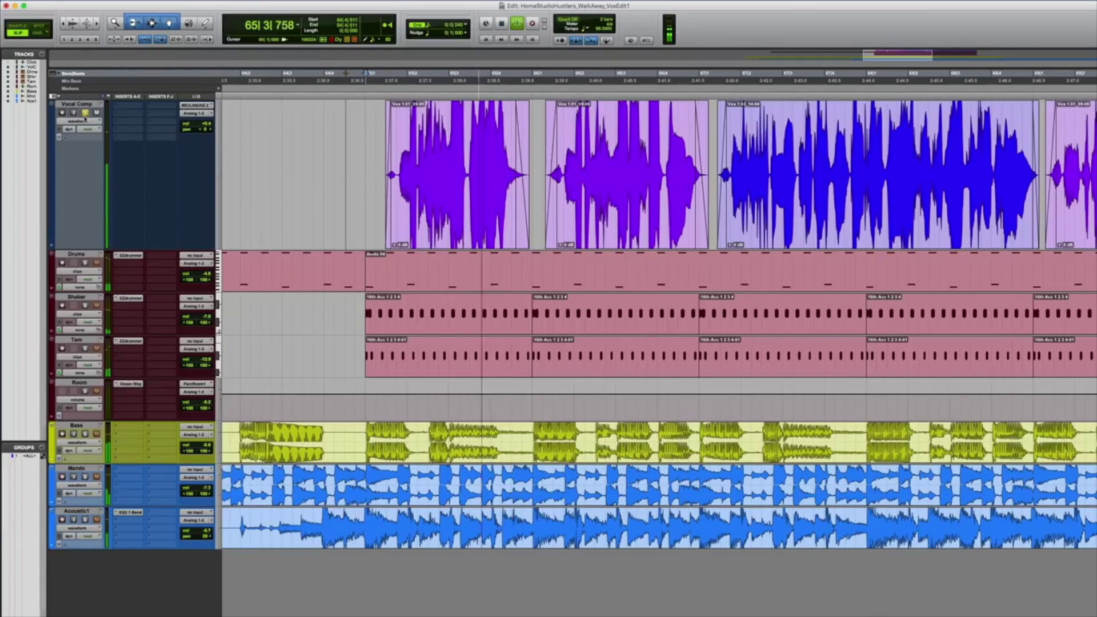
{"action": "left_click", "coordinate": [85, 113]}
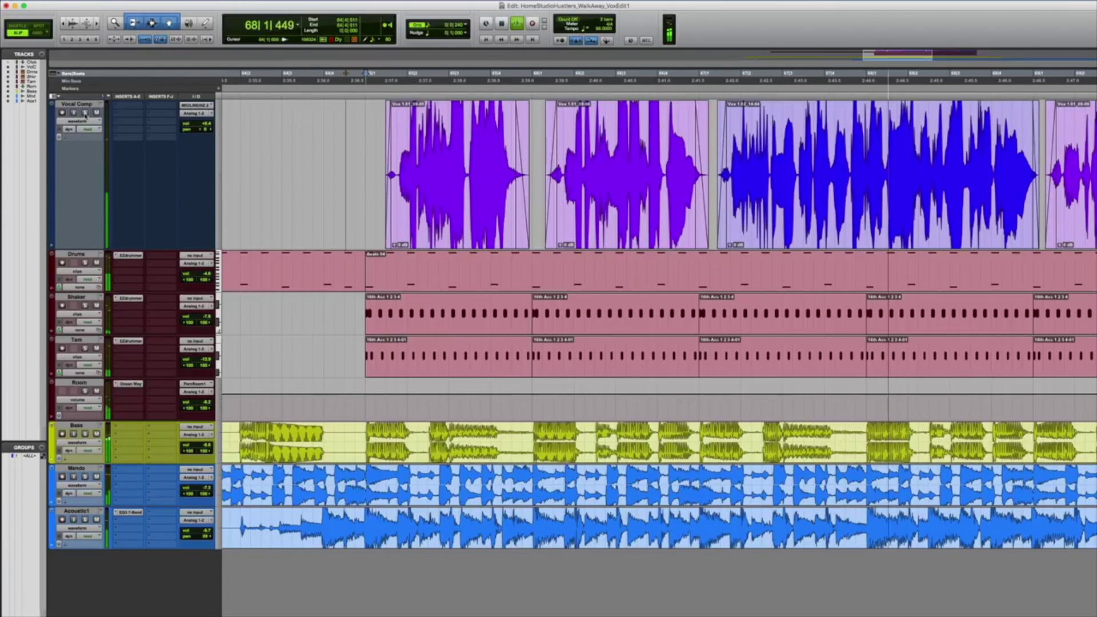
{"action": "key", "text": "space"}
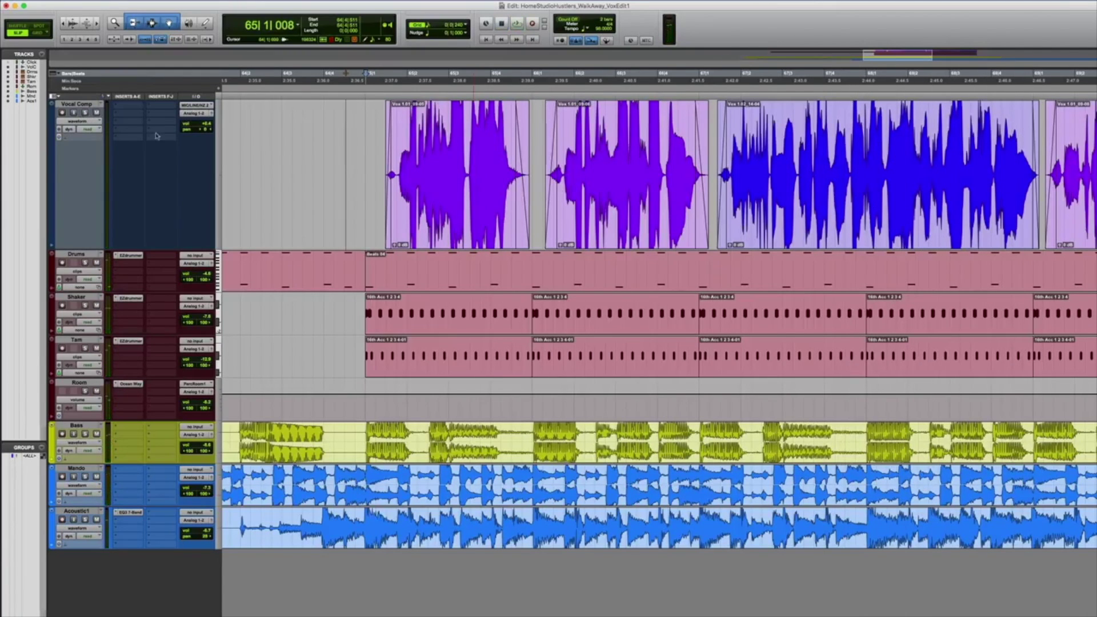
- Insert the mono Melodyne plug-in on the Vocal Comp track's first insert slot
{"action": "left_click", "coordinate": [129, 107]}
{"action": "mouse_move", "coordinate": [144, 123]}
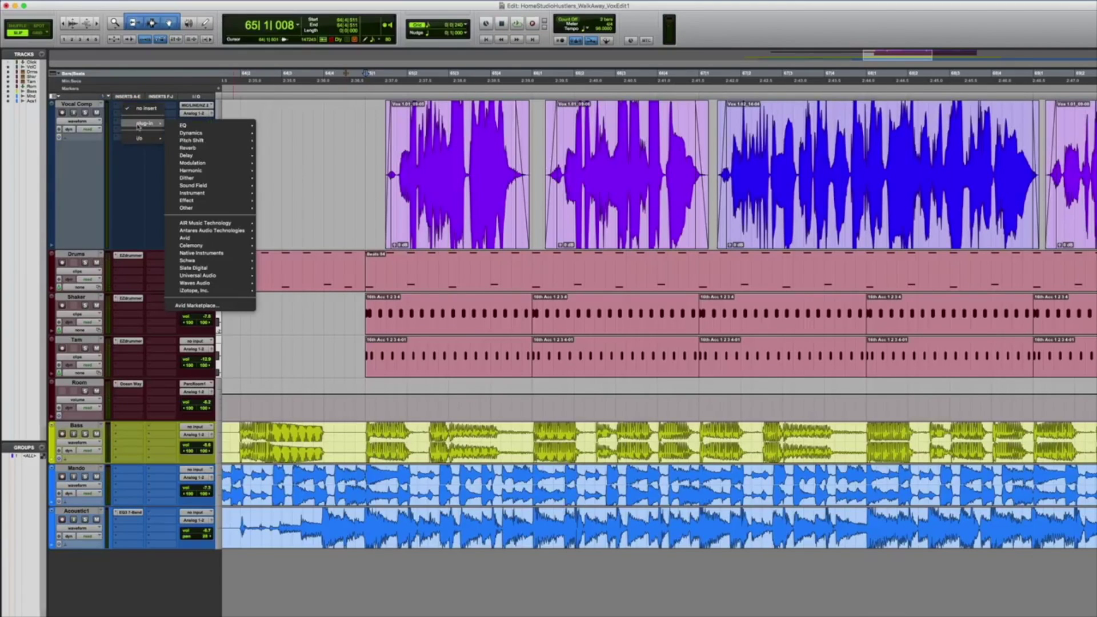
{"action": "mouse_move", "coordinate": [199, 209]}
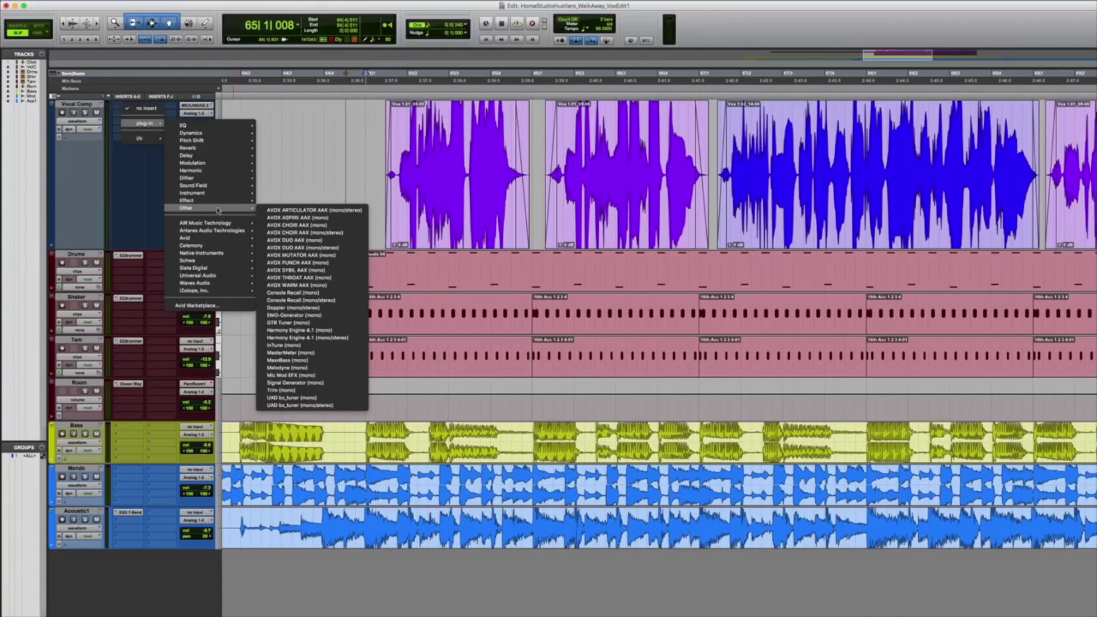
{"action": "left_click", "coordinate": [285, 368]}
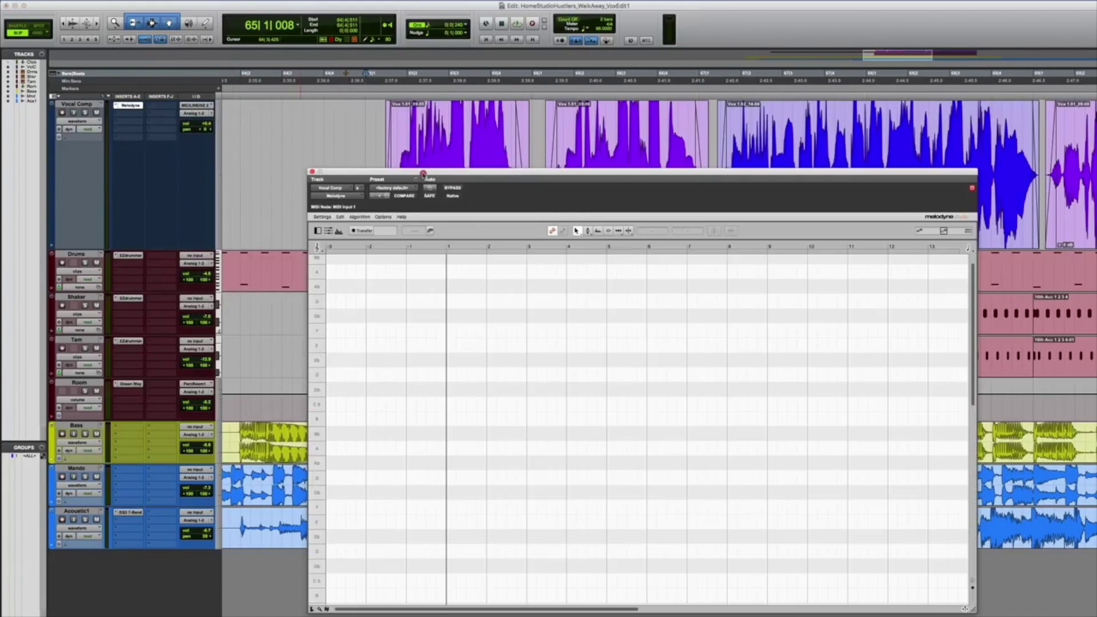
{"action": "left_click_drag", "start_coordinate": [422, 177], "coordinate": [417, 191]}
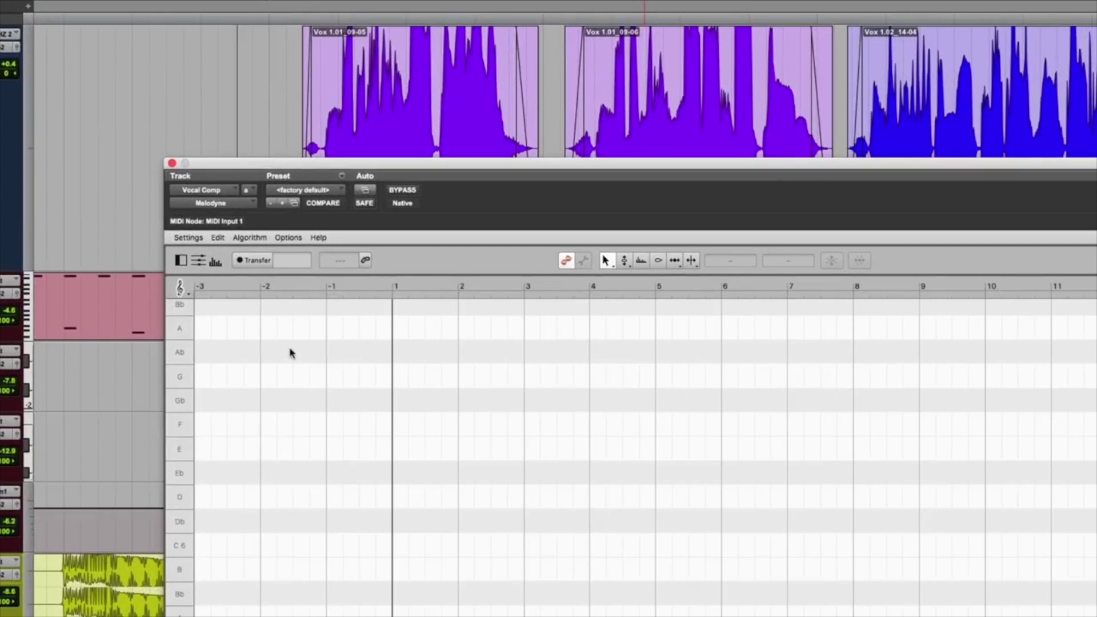
- Transfer the Vocal Comp audio from bar 65 to about bar 69 into Melodyne by recording it during playback
{"action": "left_click", "coordinate": [252, 261]}
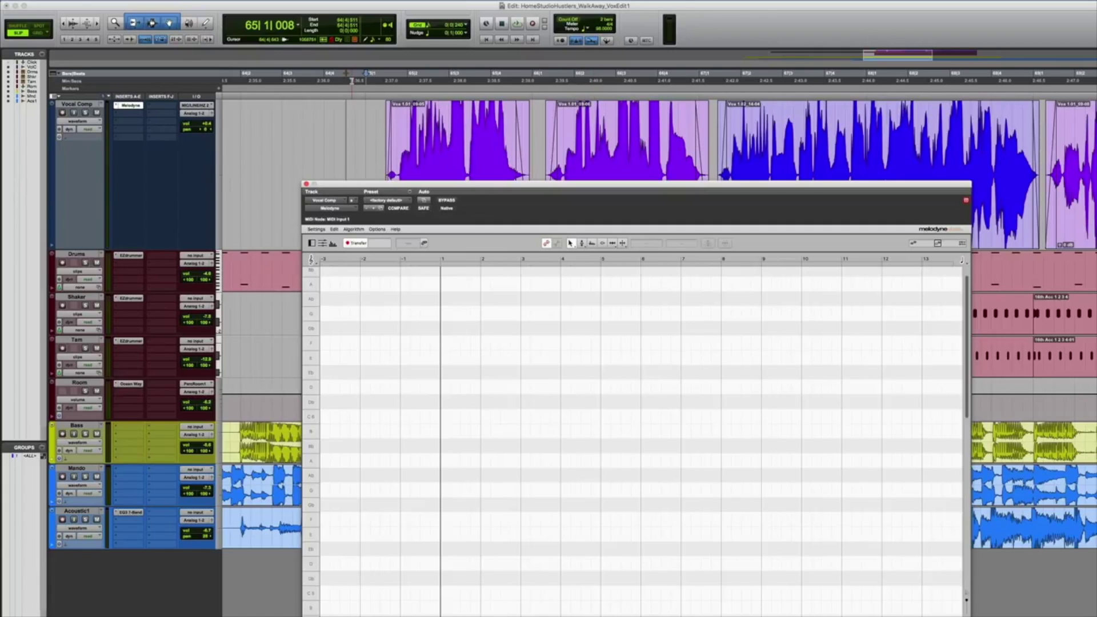
{"action": "key", "text": "space"}
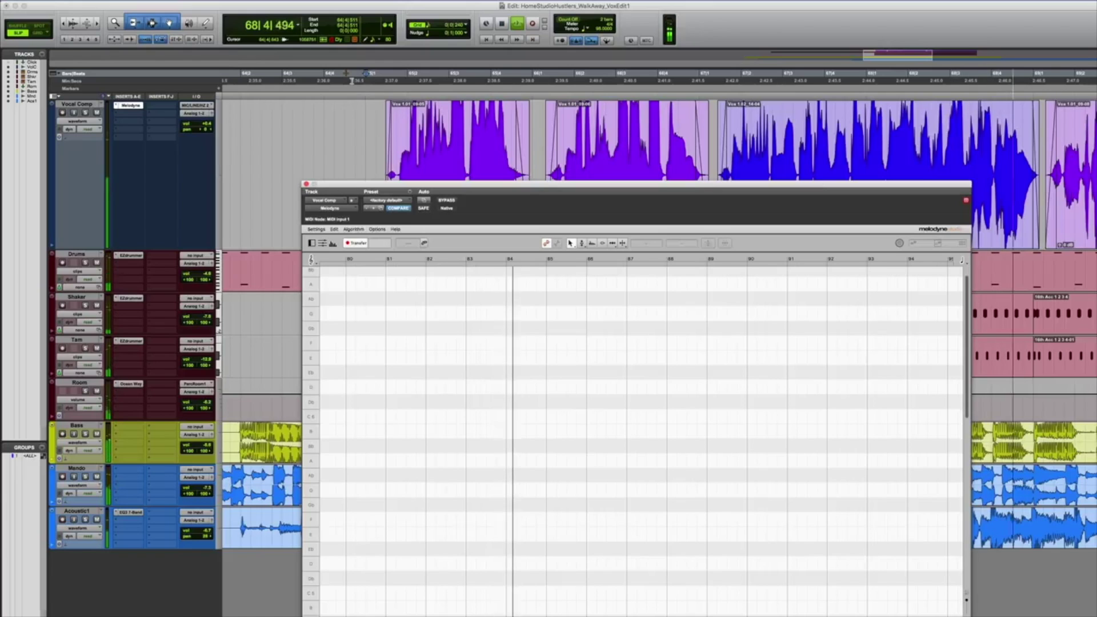
{"action": "key", "text": "space"}
{"action": "left_click", "coordinate": [347, 336]}
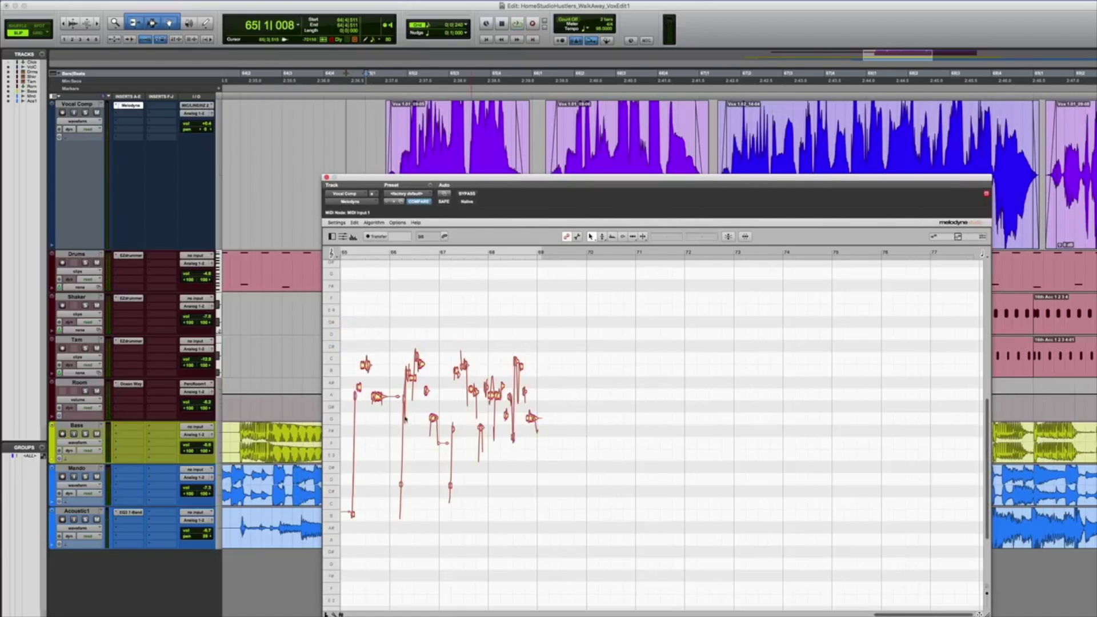
- Use the Note Separation tool to split the short second note and the start of the long note after it in bar 65
{"action": "left_click_drag", "start_coordinate": [344, 347], "coordinate": [436, 421]}
{"action": "scroll", "coordinate": [951, 614], "scroll_direction": "left", "scroll_amount": 2}
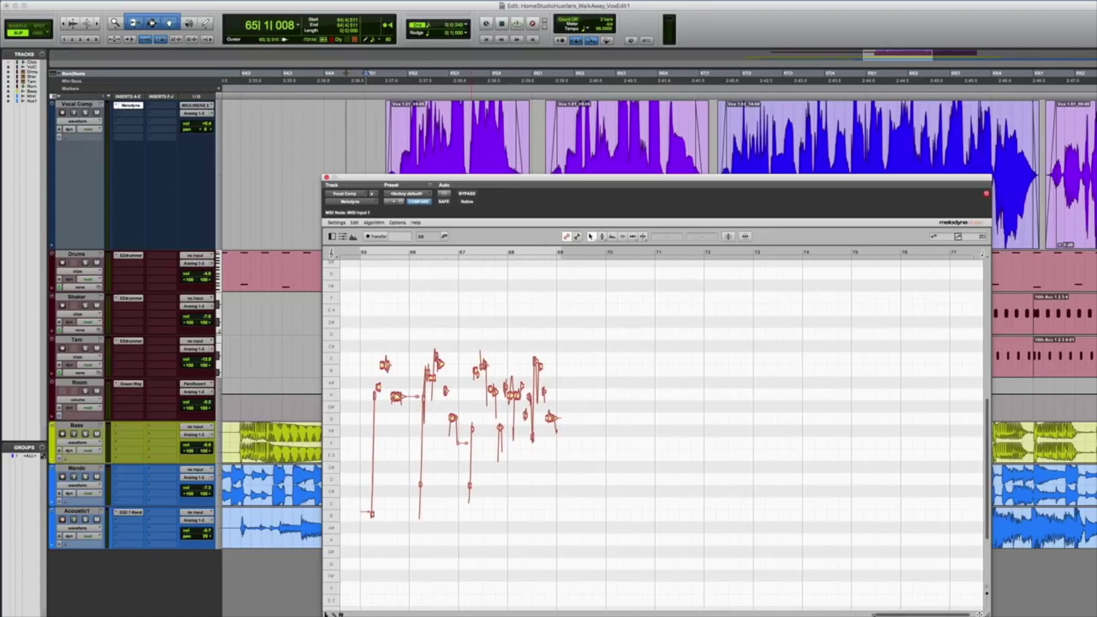
{"action": "left_click_drag", "start_coordinate": [970, 614], "coordinate": [902, 613]}
{"action": "left_click_drag", "start_coordinate": [987, 551], "coordinate": [987, 421]}
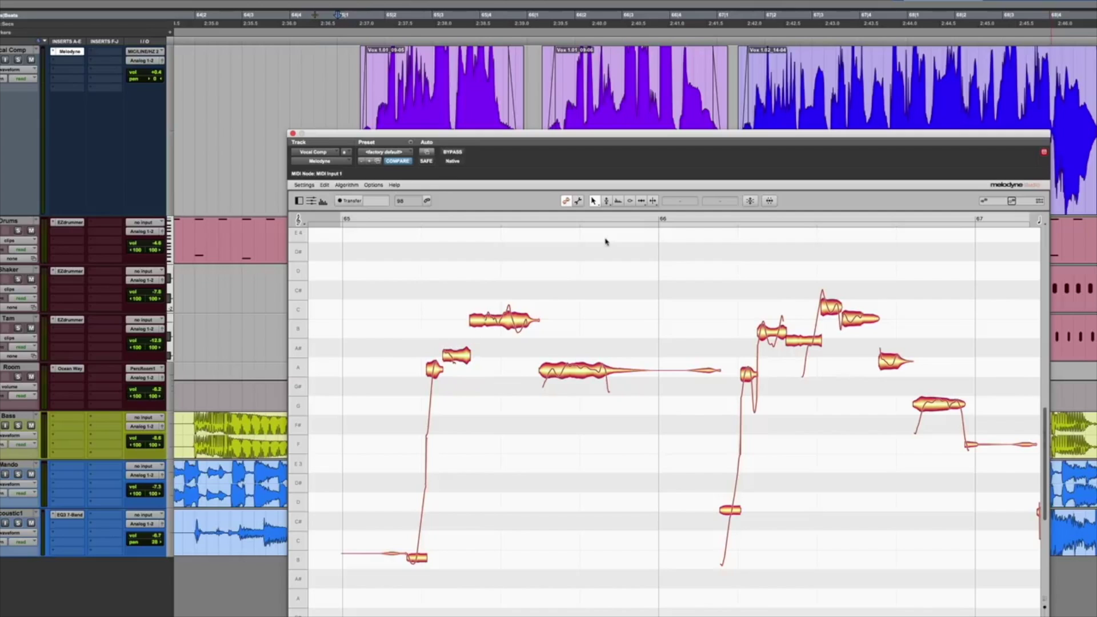
{"action": "left_click", "coordinate": [653, 201]}
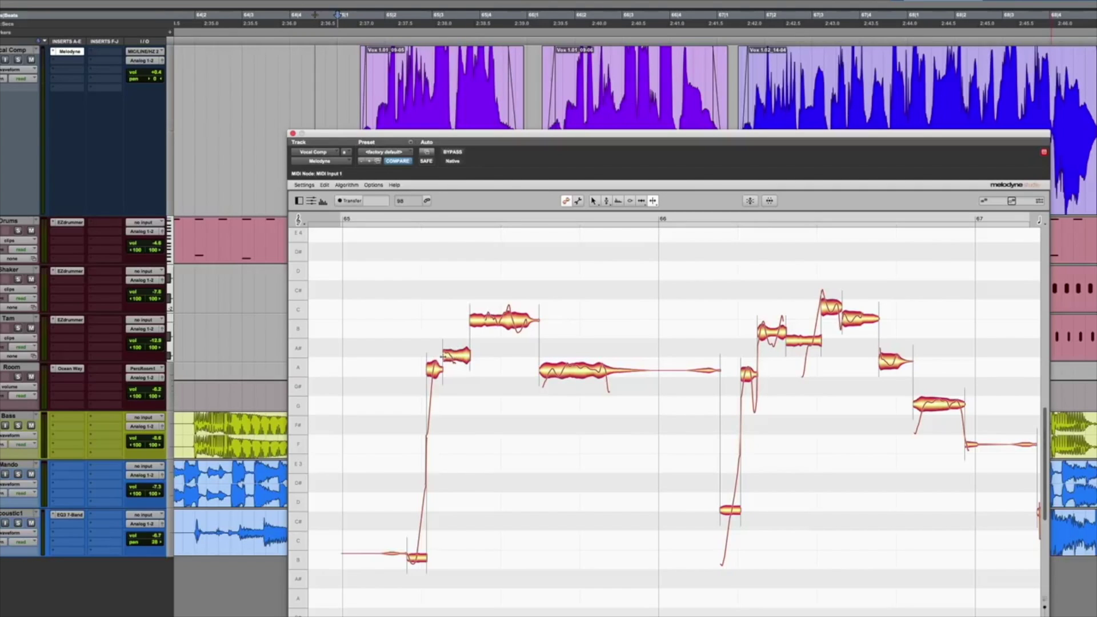
{"action": "left_click", "coordinate": [456, 355]}
{"action": "double_click", "coordinate": [455, 355]}
{"action": "left_click", "coordinate": [484, 319]}
{"action": "double_click", "coordinate": [485, 318]}
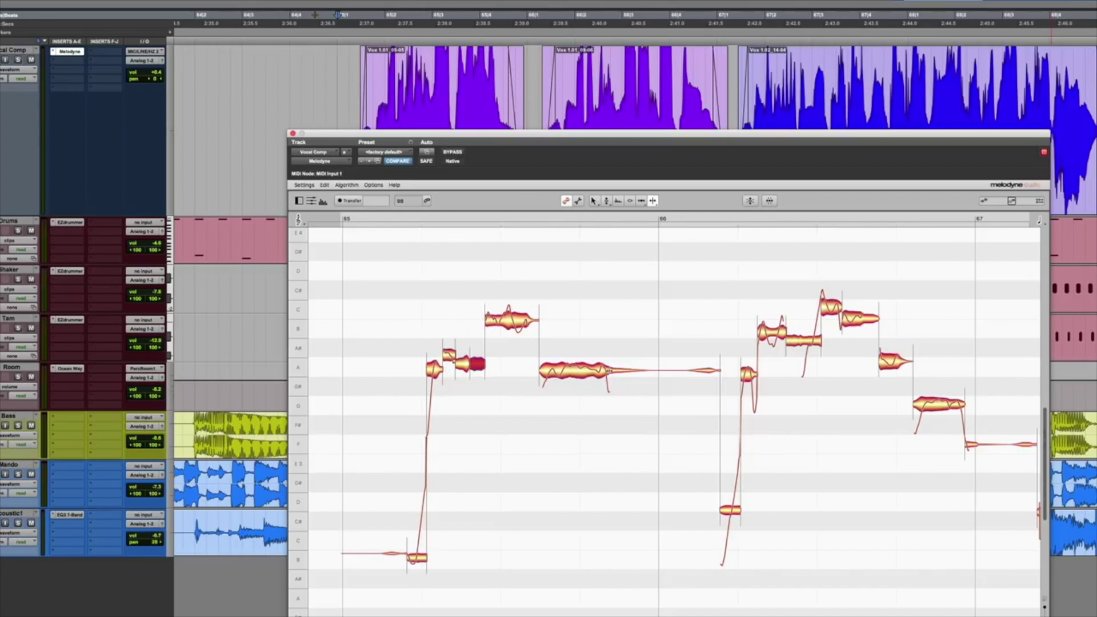
- Separate the sustained A note's tail in bar 65, the wavering notes in bar 66 and the trailing note near bar 67
{"action": "left_click", "coordinate": [607, 371]}
{"action": "double_click", "coordinate": [608, 370]}
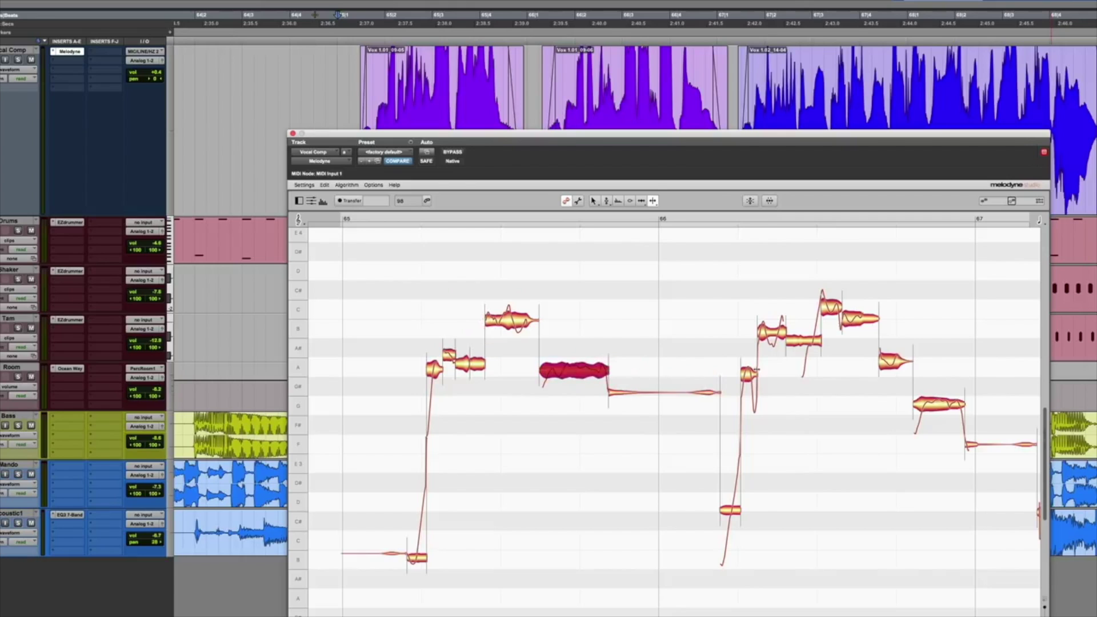
{"action": "left_click", "coordinate": [801, 342]}
{"action": "double_click", "coordinate": [802, 341]}
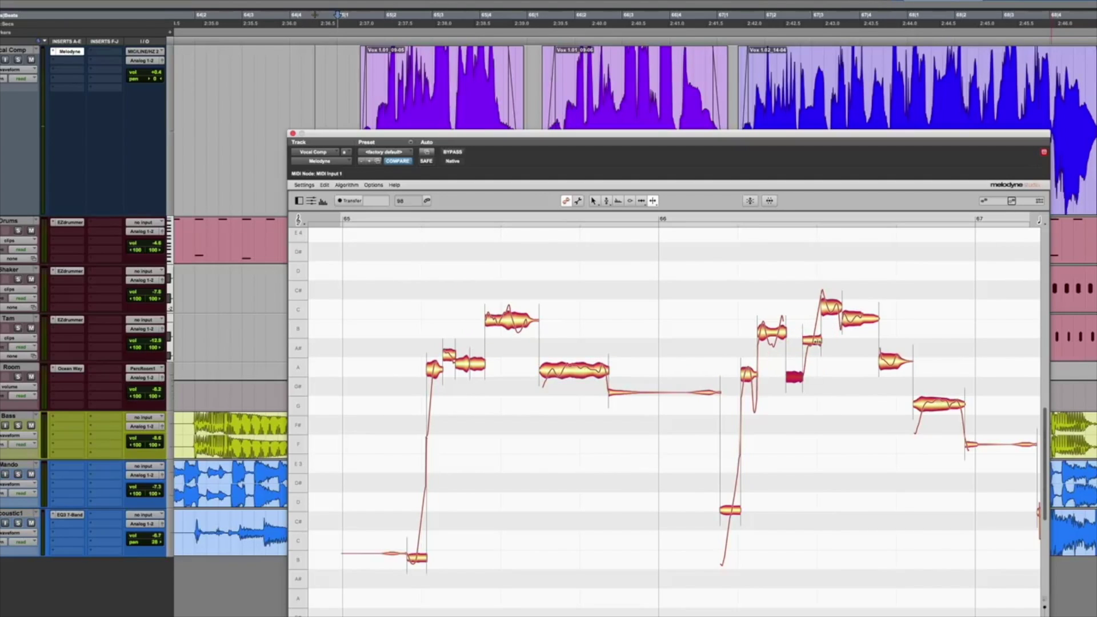
{"action": "scroll", "coordinate": [816, 340], "scroll_direction": "right", "scroll_amount": 2}
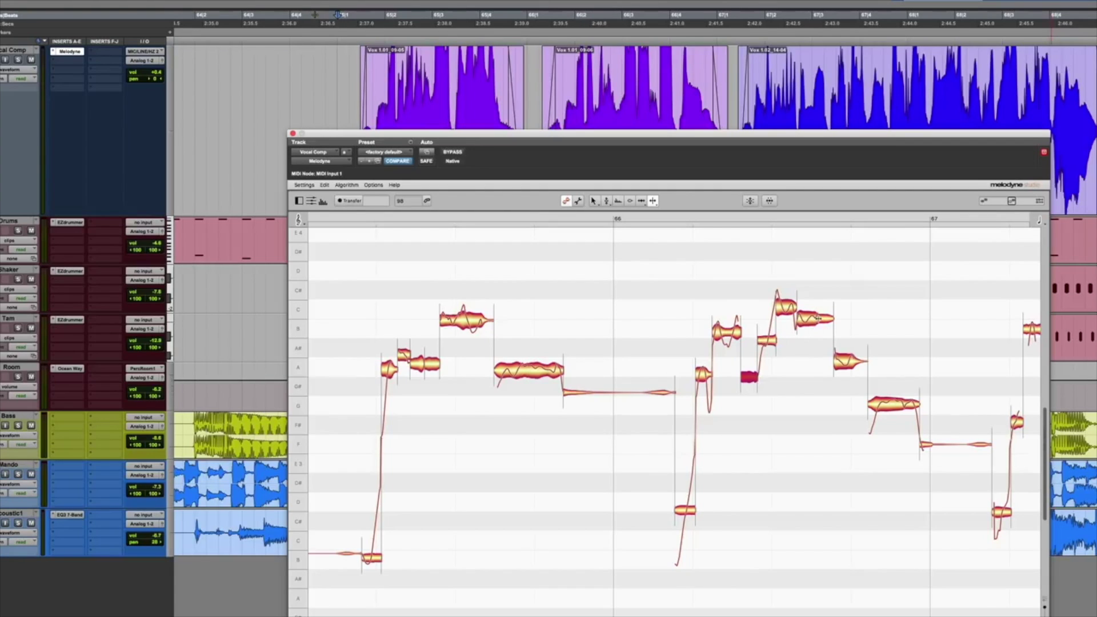
{"action": "double_click", "coordinate": [817, 316]}
{"action": "left_click", "coordinate": [849, 360]}
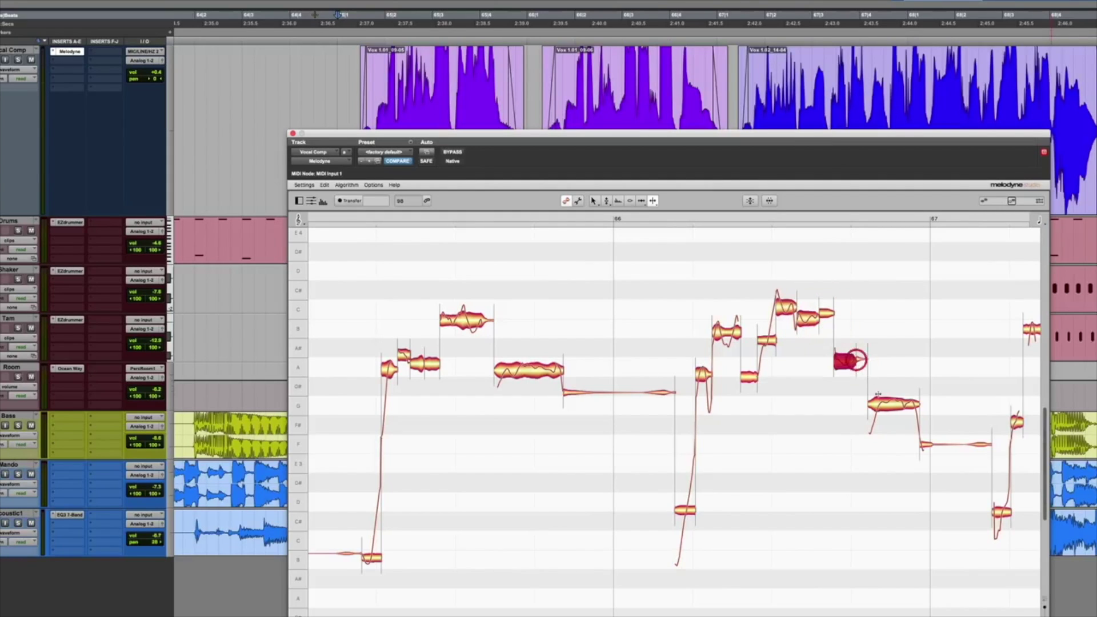
{"action": "left_click", "coordinate": [924, 443]}
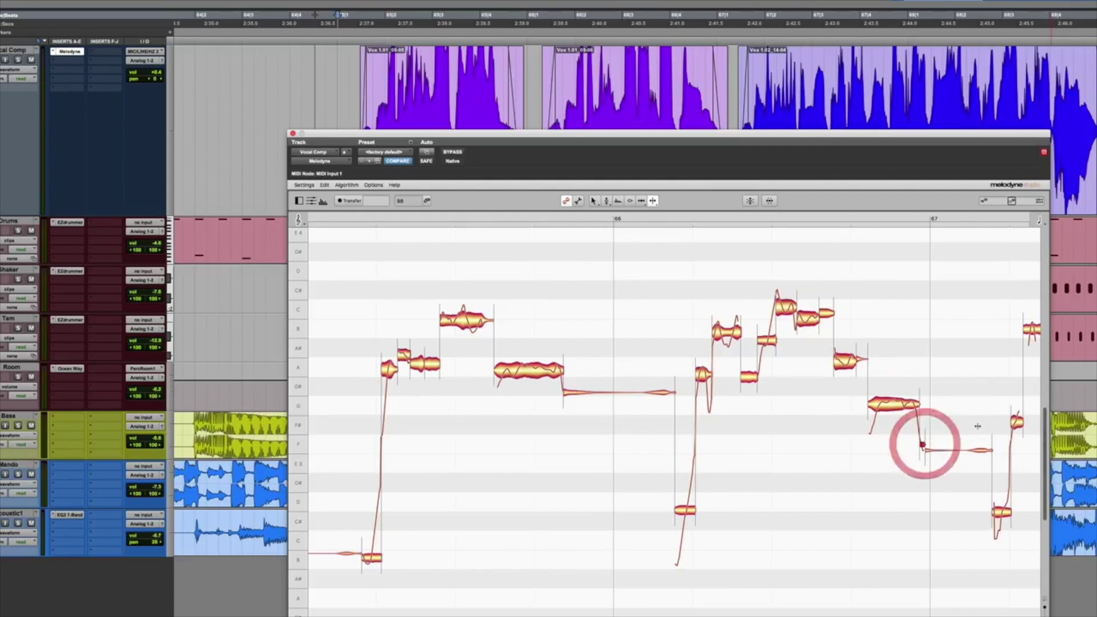
- With the Pitch tool, centre the sustained A3 and the long B3 before it, and raise the short second note to B3
{"action": "left_click", "coordinate": [607, 201]}
{"action": "scroll", "coordinate": [554, 370], "scroll_direction": "left", "scroll_amount": 1}
{"action": "left_click", "coordinate": [554, 371]}
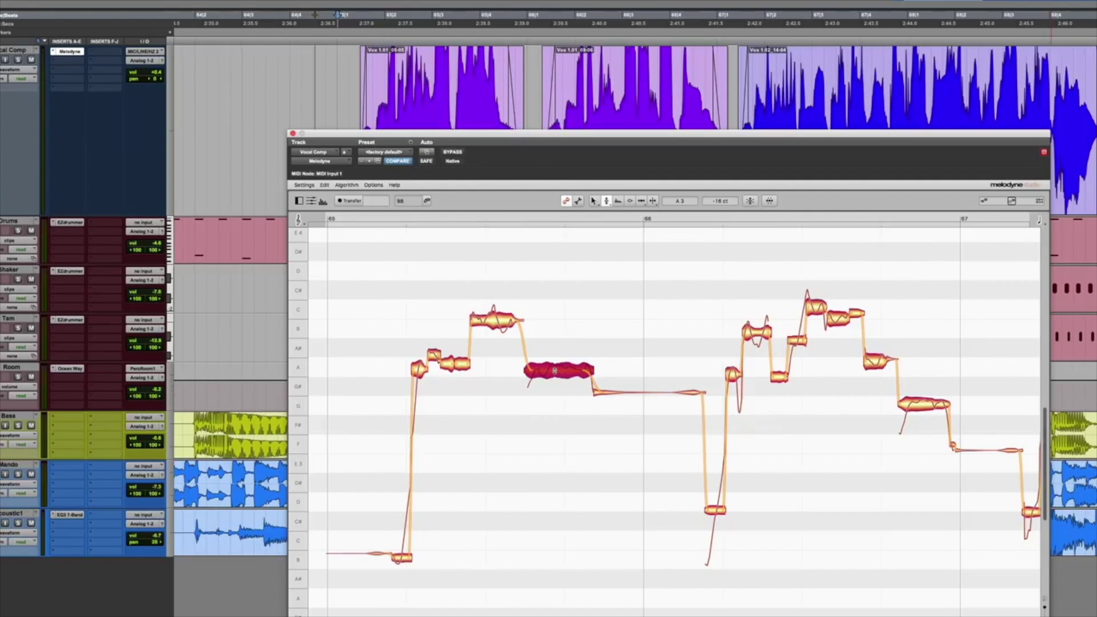
{"action": "double_click", "coordinate": [555, 370]}
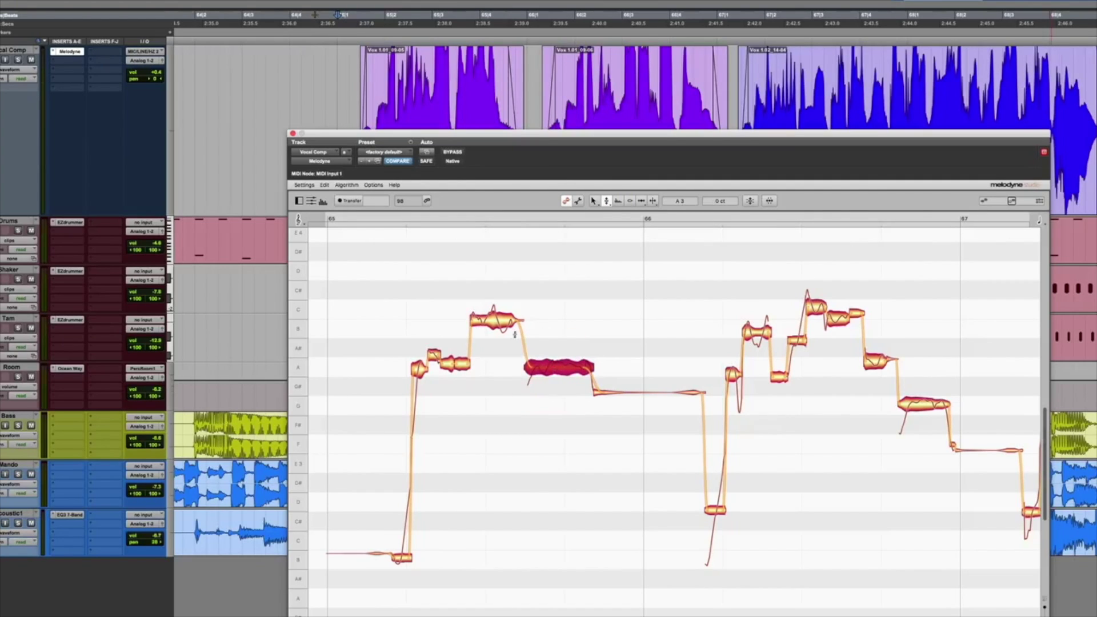
{"action": "double_click", "coordinate": [497, 321]}
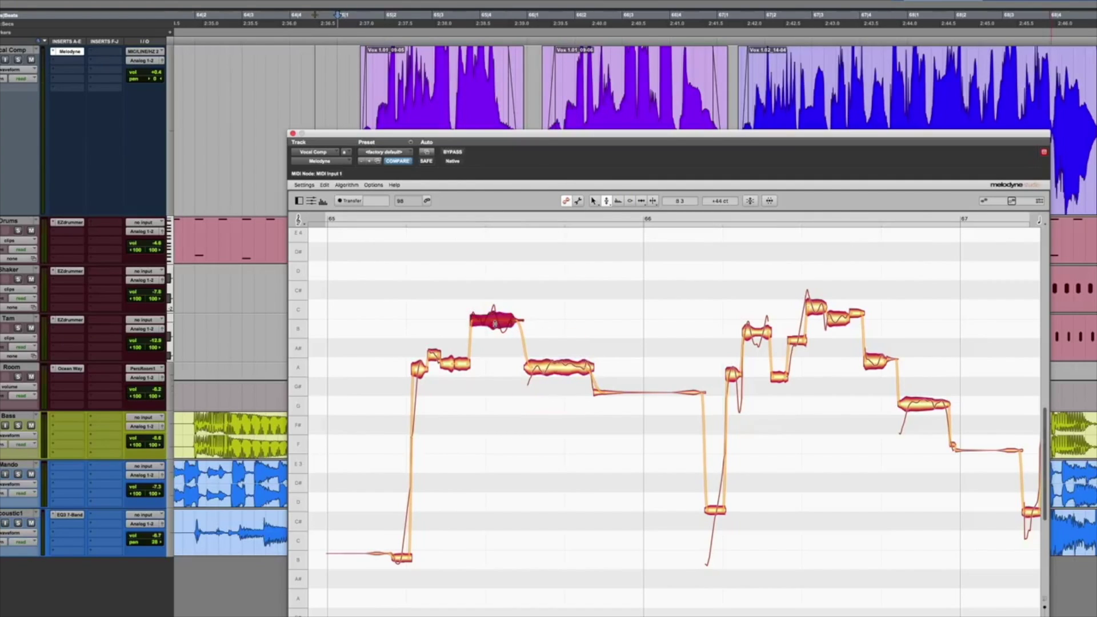
{"action": "double_click", "coordinate": [434, 355]}
{"action": "left_click_drag", "start_coordinate": [435, 355], "coordinate": [434, 330]}
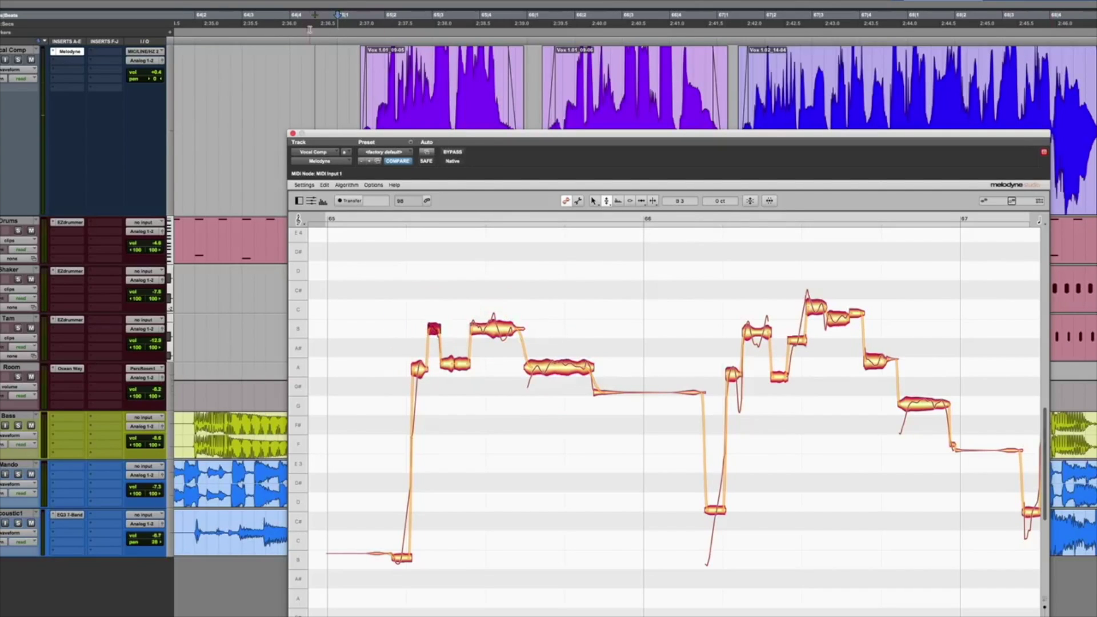
- Play back the retuned phrase from bar 65
{"action": "left_click", "coordinate": [341, 17]}
{"action": "key", "text": "space"}
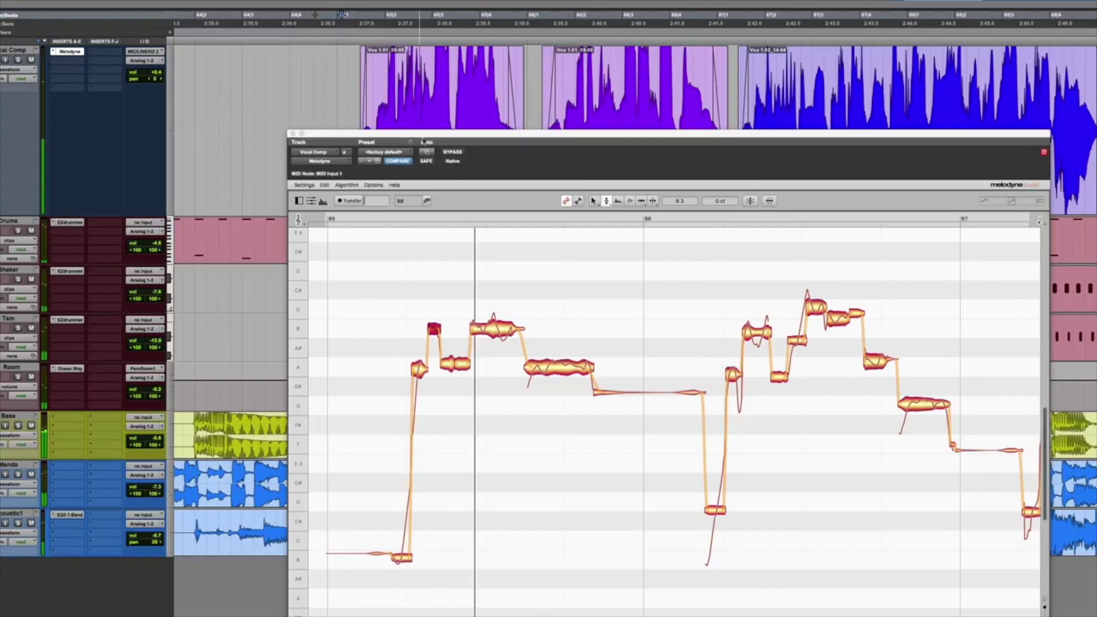
{"action": "key", "text": "space"}
- Raise the first sung A3 note to about 11 cents sharp and recentre the short note after it on B3
{"action": "left_click", "coordinate": [419, 368]}
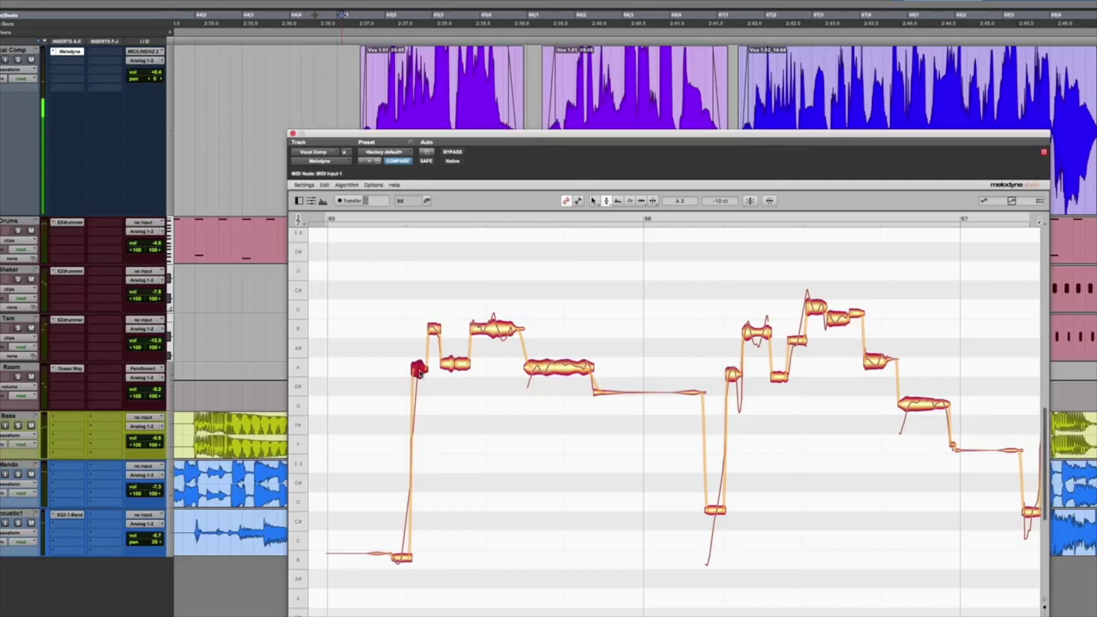
{"action": "left_click", "coordinate": [433, 330]}
{"action": "mouse_move", "coordinate": [434, 329]}
{"action": "left_mouse_down"}
{"action": "mouse_move", "coordinate": [433, 350]}
{"action": "mouse_move", "coordinate": [433, 333]}
{"action": "left_mouse_up"}
{"action": "double_click", "coordinate": [434, 334]}
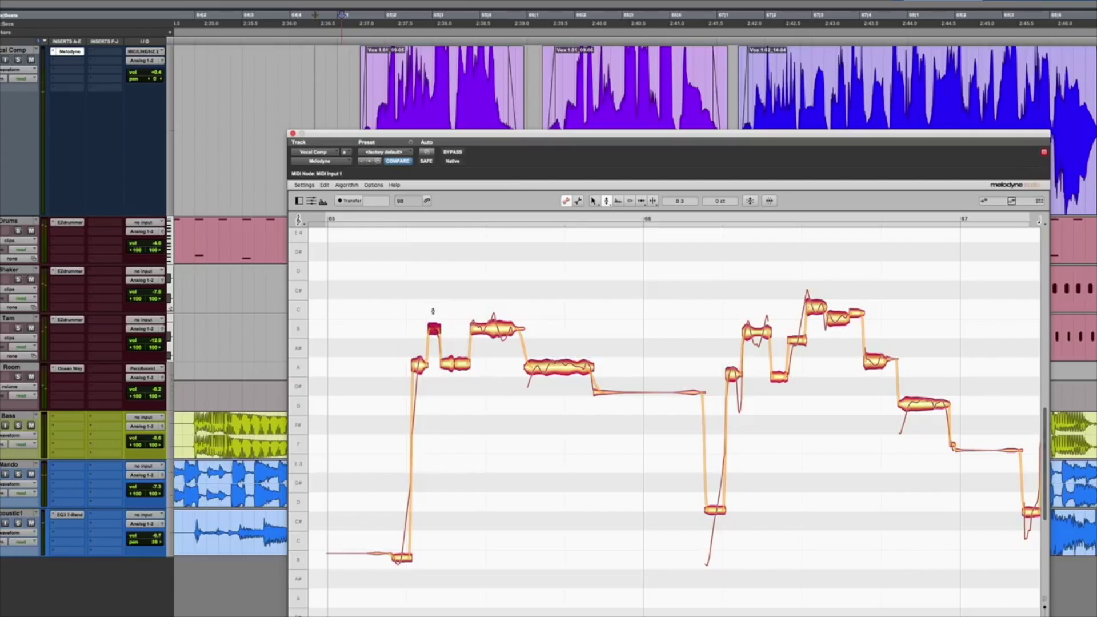
- Try the short second note at C4 and put it back on B3
{"action": "mouse_move", "coordinate": [434, 330]}
{"action": "left_mouse_down"}
{"action": "mouse_move", "coordinate": [434, 290]}
{"action": "mouse_move", "coordinate": [435, 311]}
{"action": "left_mouse_up"}
{"action": "left_click", "coordinate": [434, 310]}
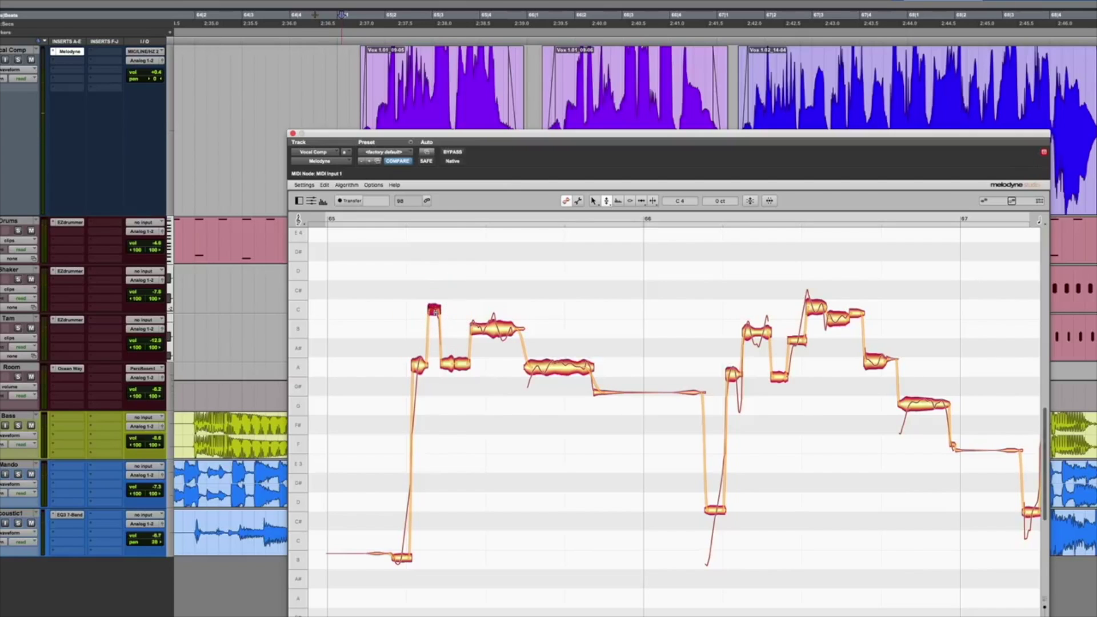
{"action": "left_click_drag", "start_coordinate": [434, 310], "coordinate": [435, 330]}
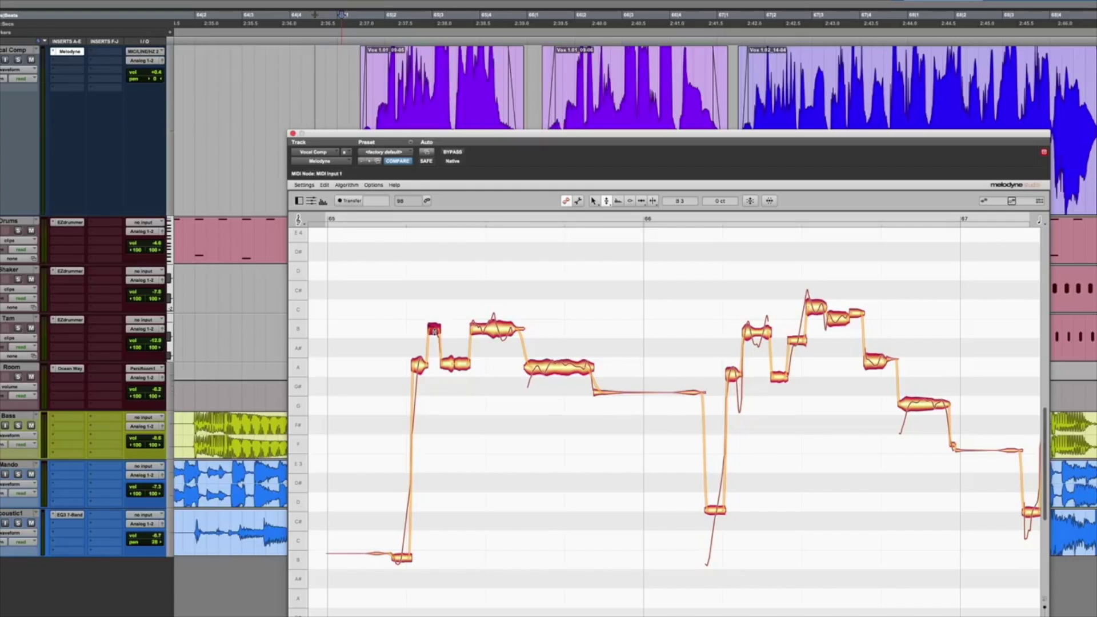
- Lower the short second note to 29 cents below B3 and audition the phrase
{"action": "left_click_drag", "start_coordinate": [433, 330], "coordinate": [434, 334]}
{"action": "key", "text": "space"}
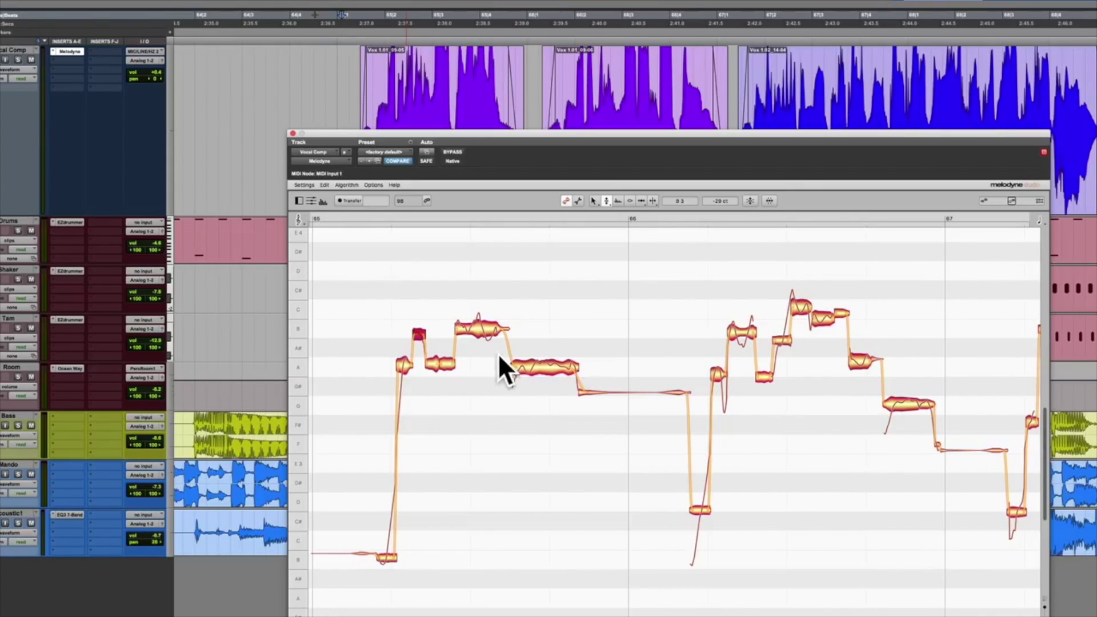
- Solo the Vocal Comp track and play the tuned phrase again
{"action": "left_click", "coordinate": [19, 60]}
{"action": "key", "text": "space"}
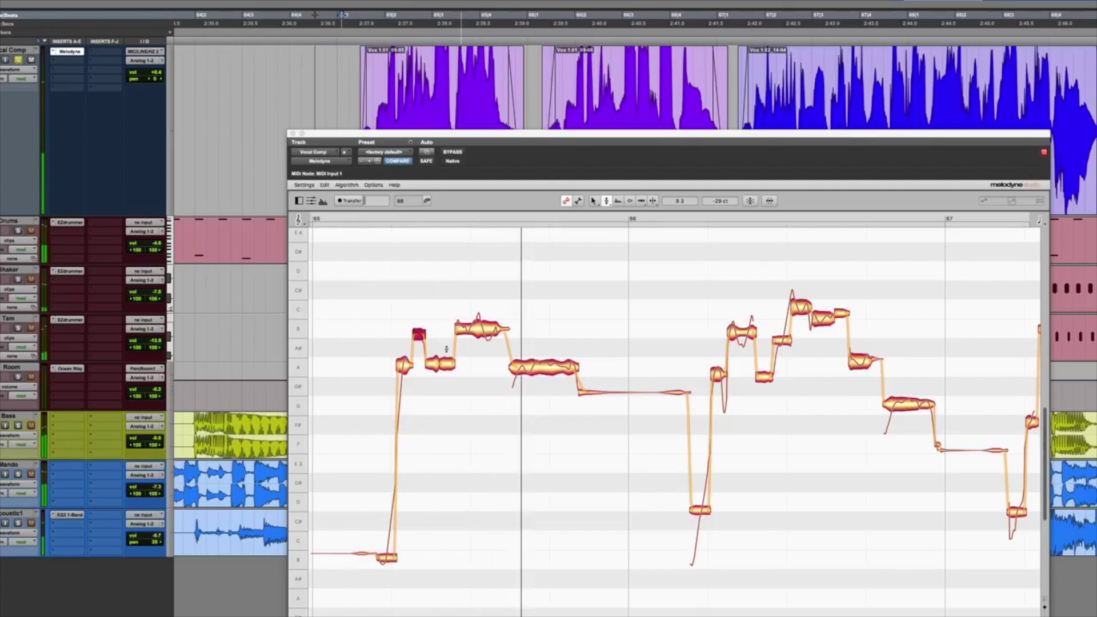
{"action": "key", "text": "space"}
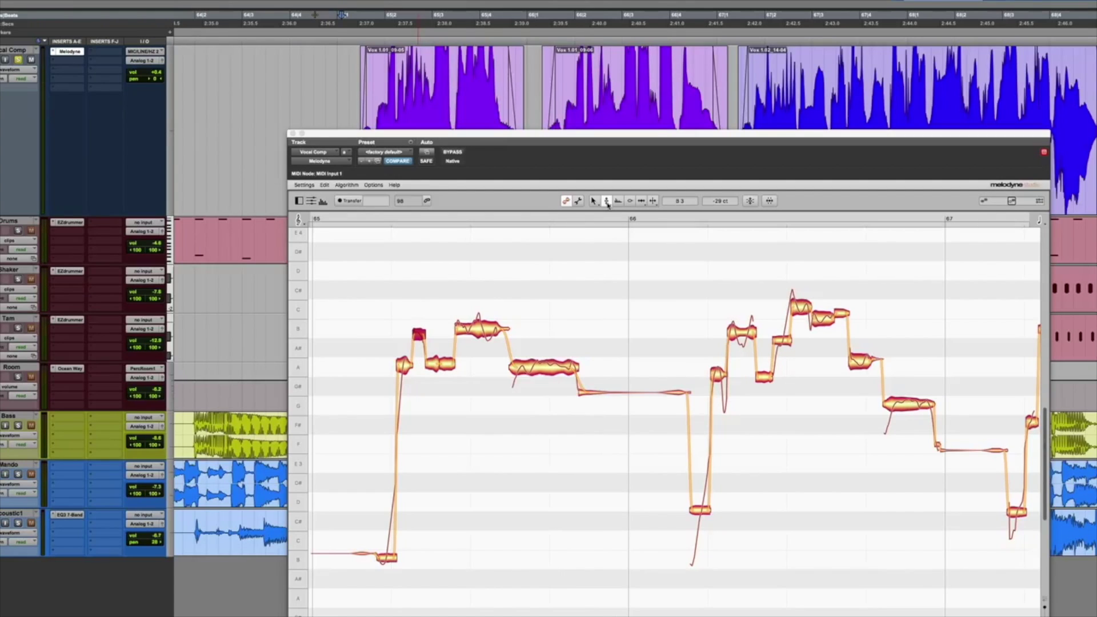
- Select the first sung A3 note with the Pitch tool and listen to the phrase in context
{"action": "left_click", "coordinate": [606, 201]}
{"action": "key", "text": "Left"}
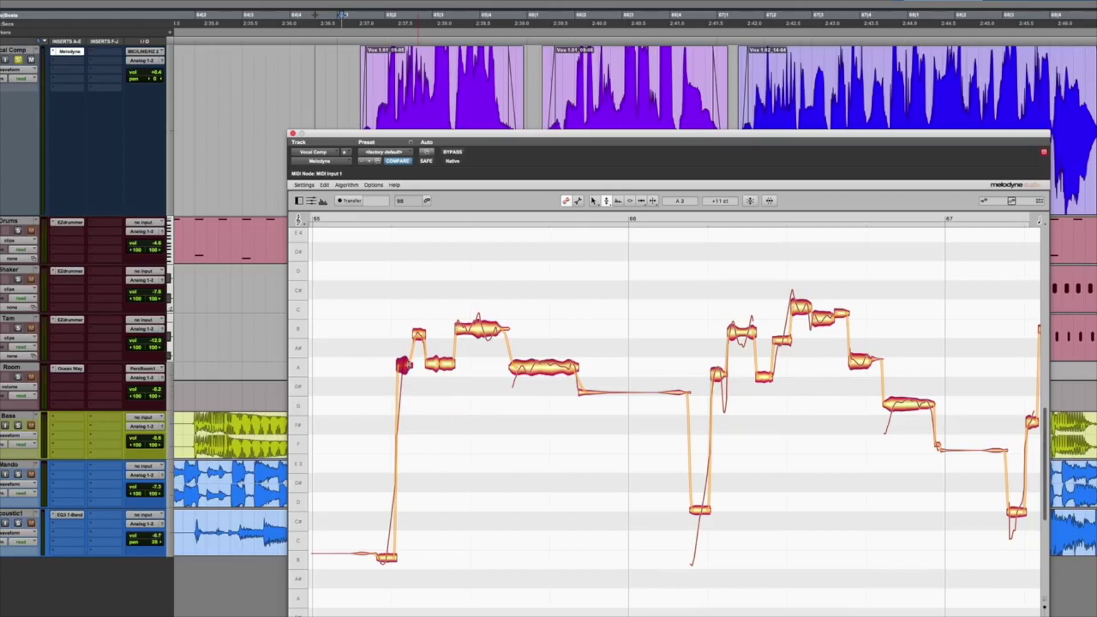
{"action": "key", "text": "space"}
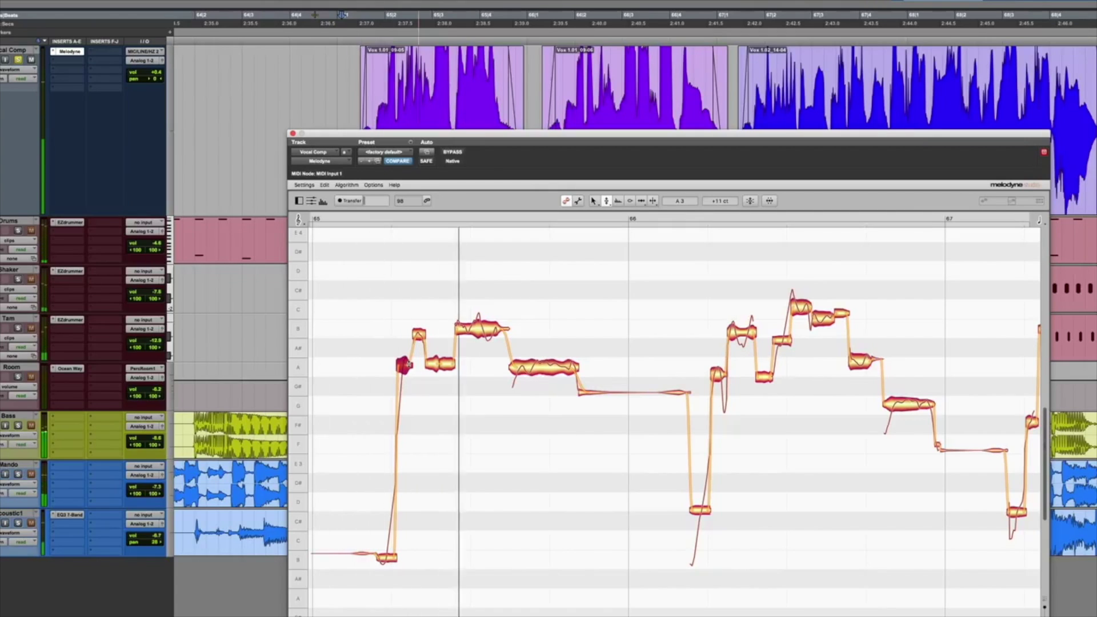
{"action": "key", "text": "space"}
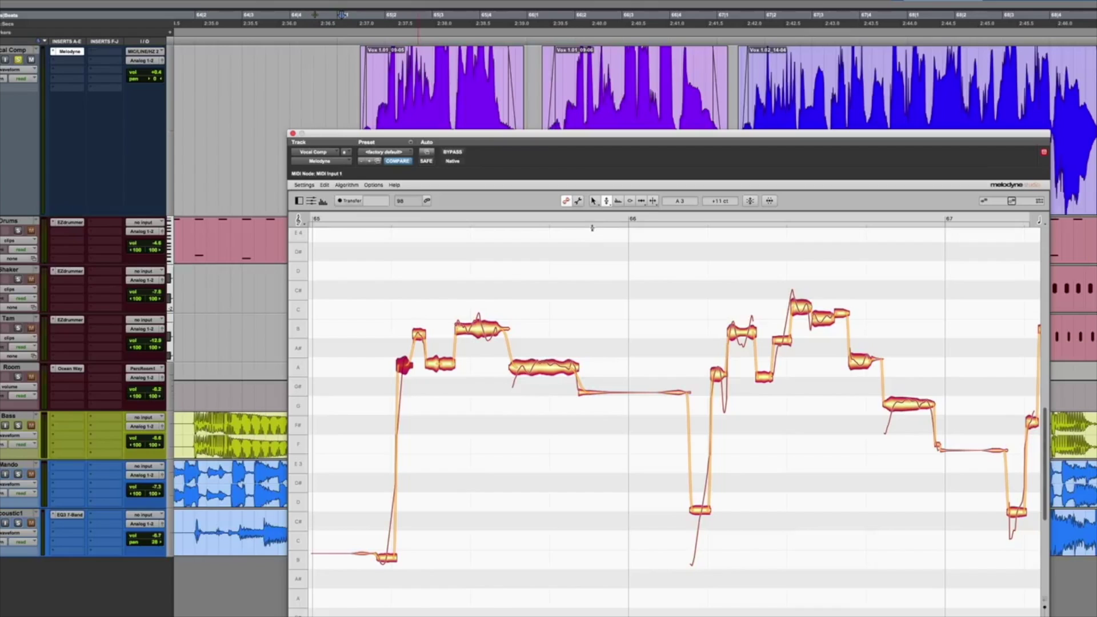
- Try reducing the pitch modulation of the long B3 note before bar 66 to 26% and audition the phrase
{"action": "left_click", "coordinate": [606, 201]}
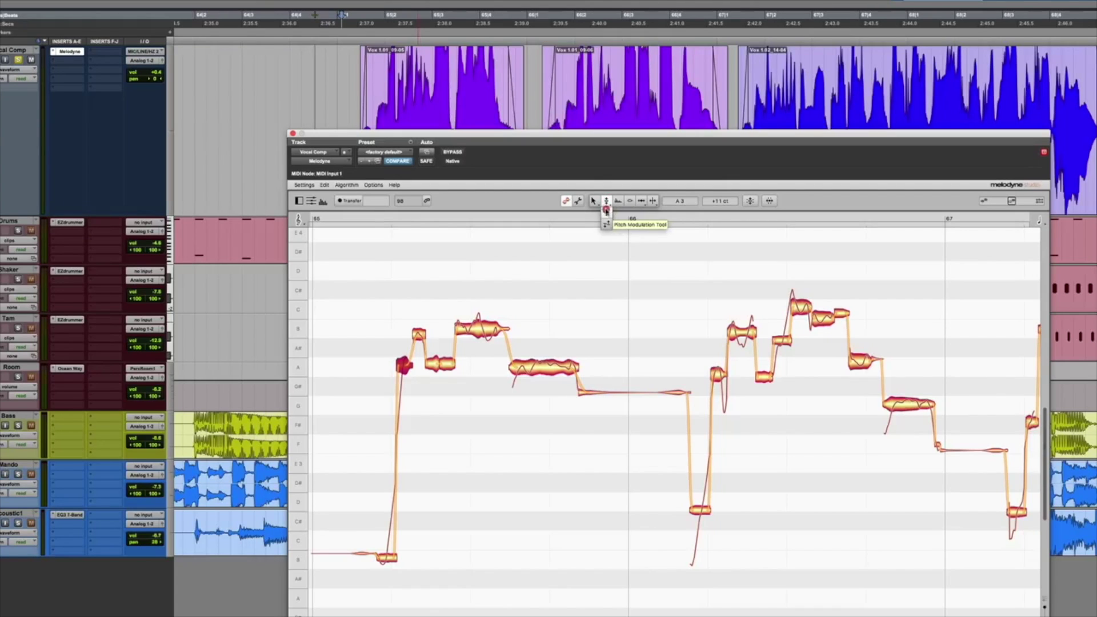
{"action": "left_click", "coordinate": [606, 213]}
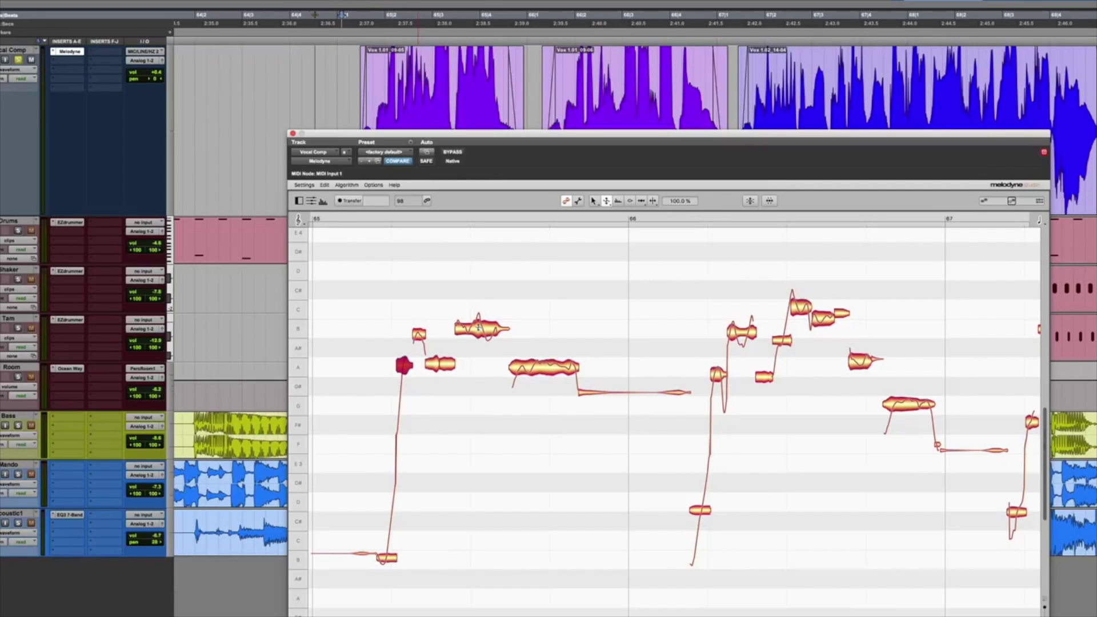
{"action": "left_click", "coordinate": [479, 327]}
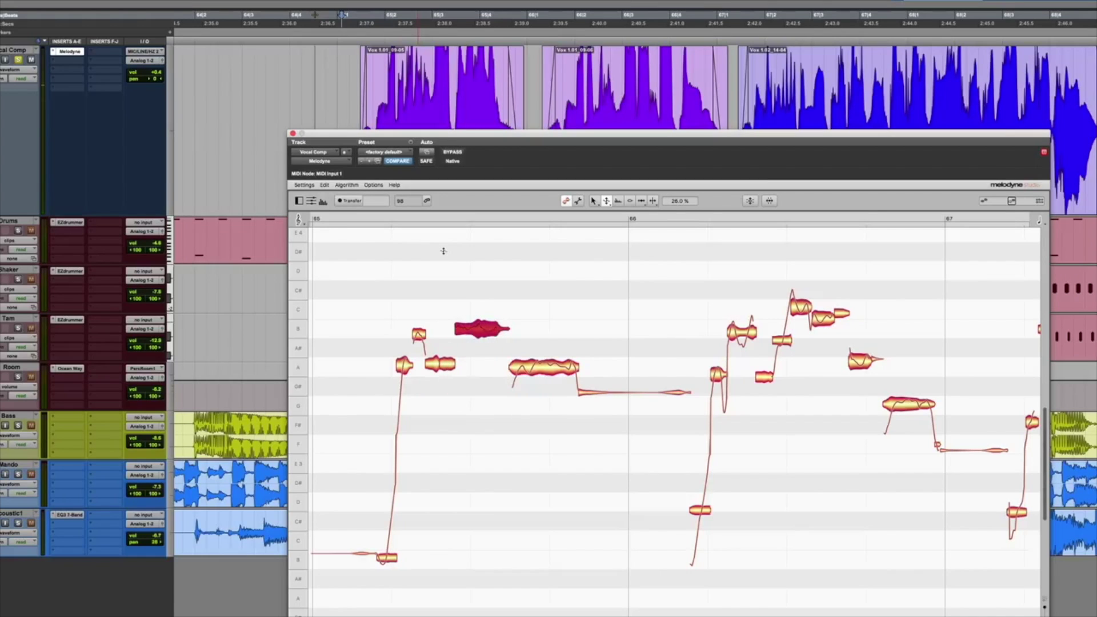
{"action": "key", "text": "space"}
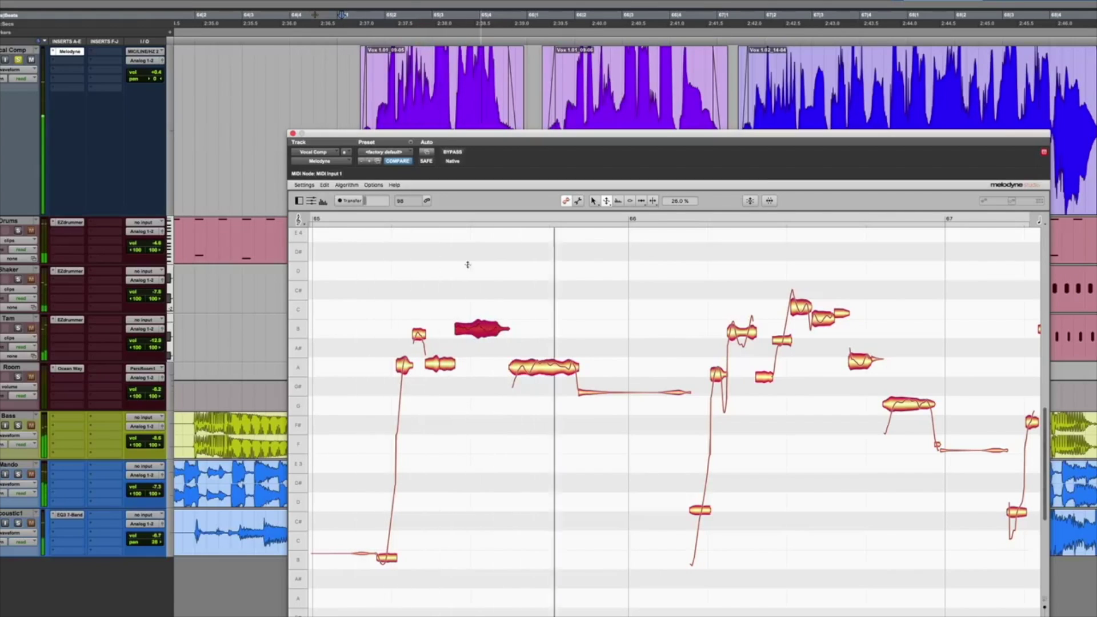
- Try a pitch drift of -173% on the sustained A3 note before bar 66, audition it, and undo the modulation and drift changes
{"action": "left_click", "coordinate": [542, 377]}
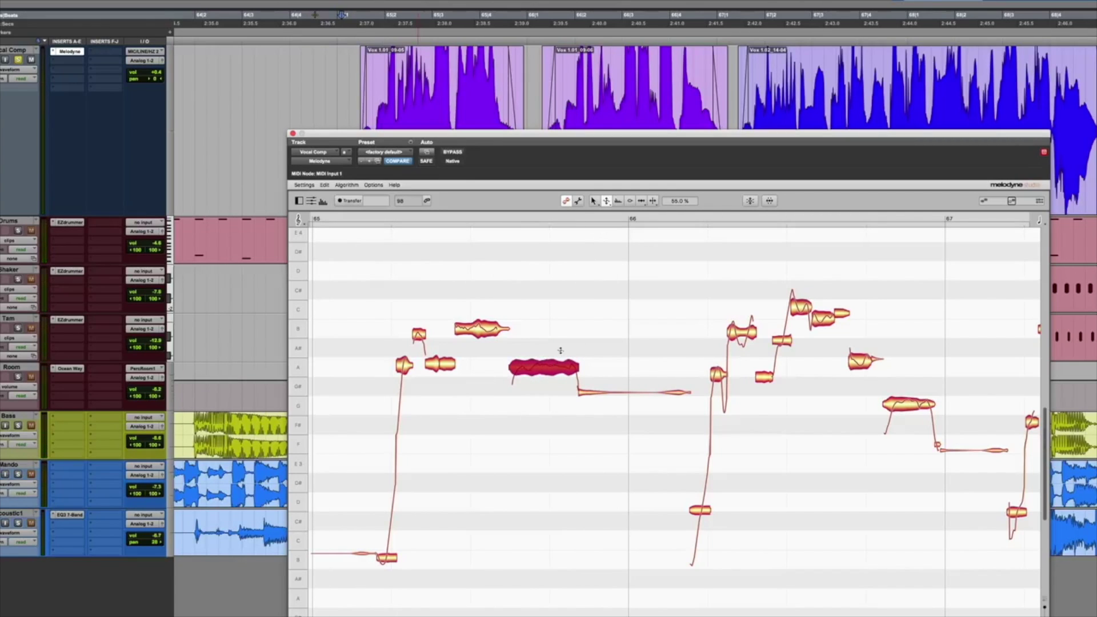
{"action": "left_click", "coordinate": [607, 200]}
{"action": "left_click", "coordinate": [606, 201]}
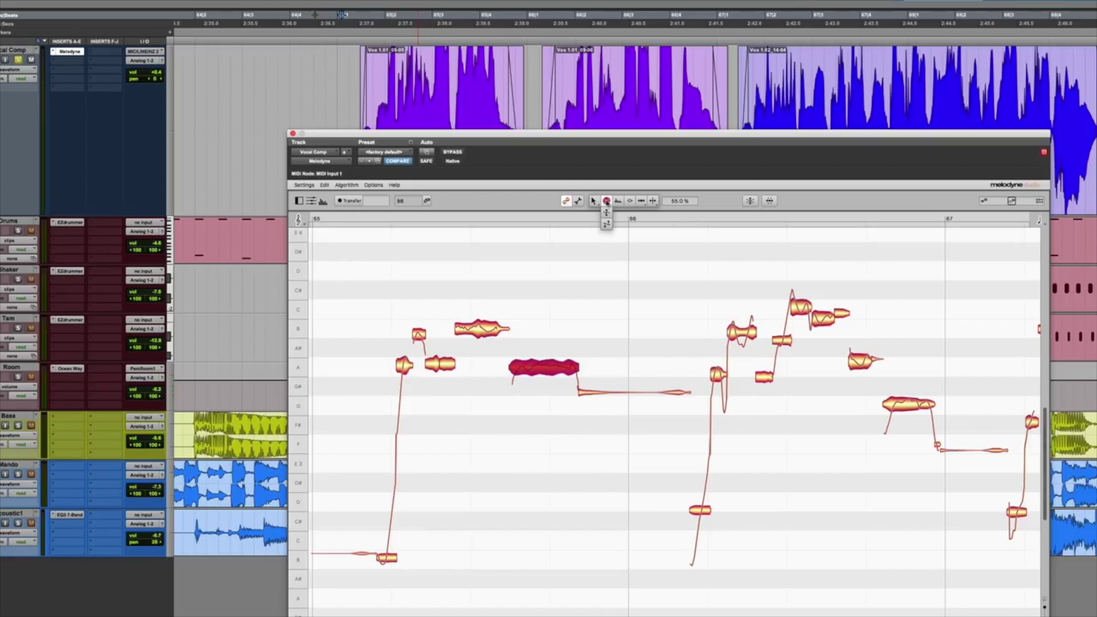
{"action": "left_click", "coordinate": [608, 224]}
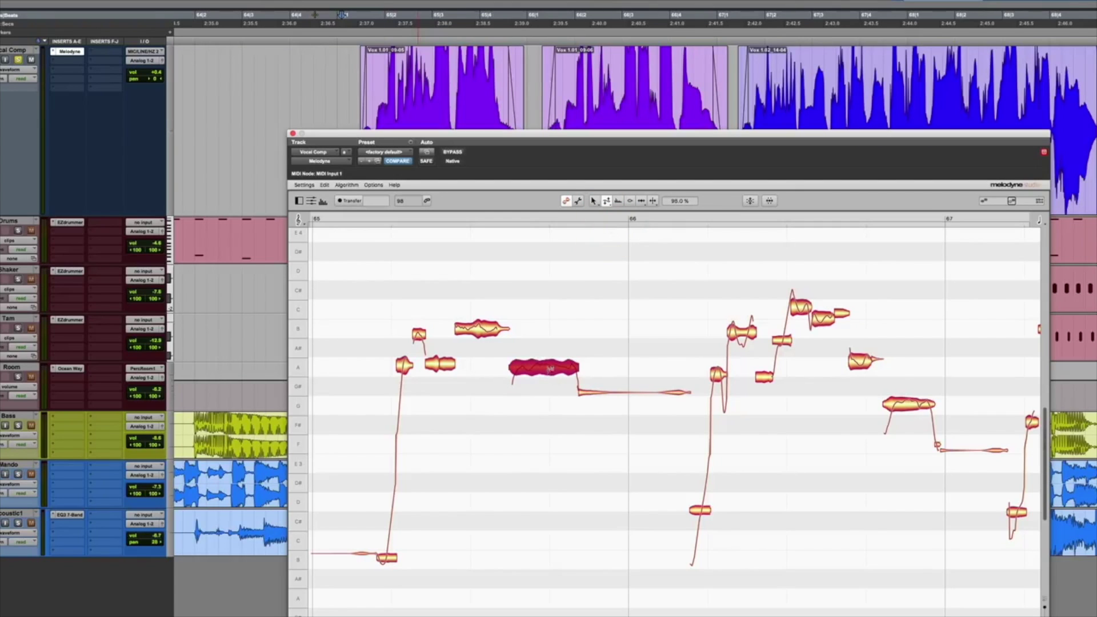
{"action": "left_click", "coordinate": [551, 505]}
{"action": "key", "text": "space"}
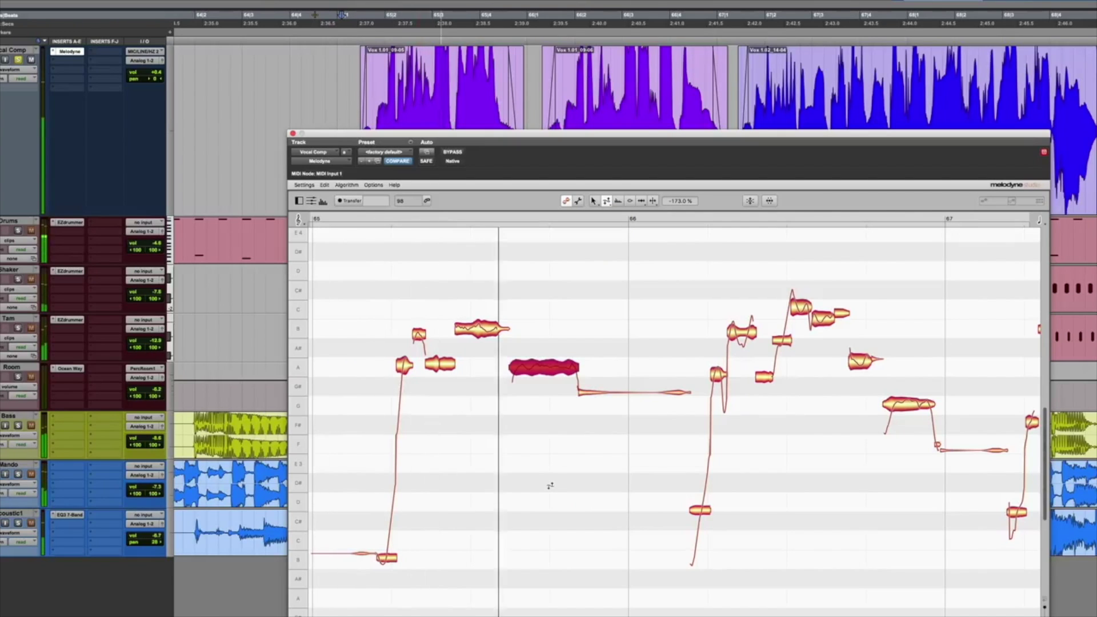
{"action": "key", "text": "space"}
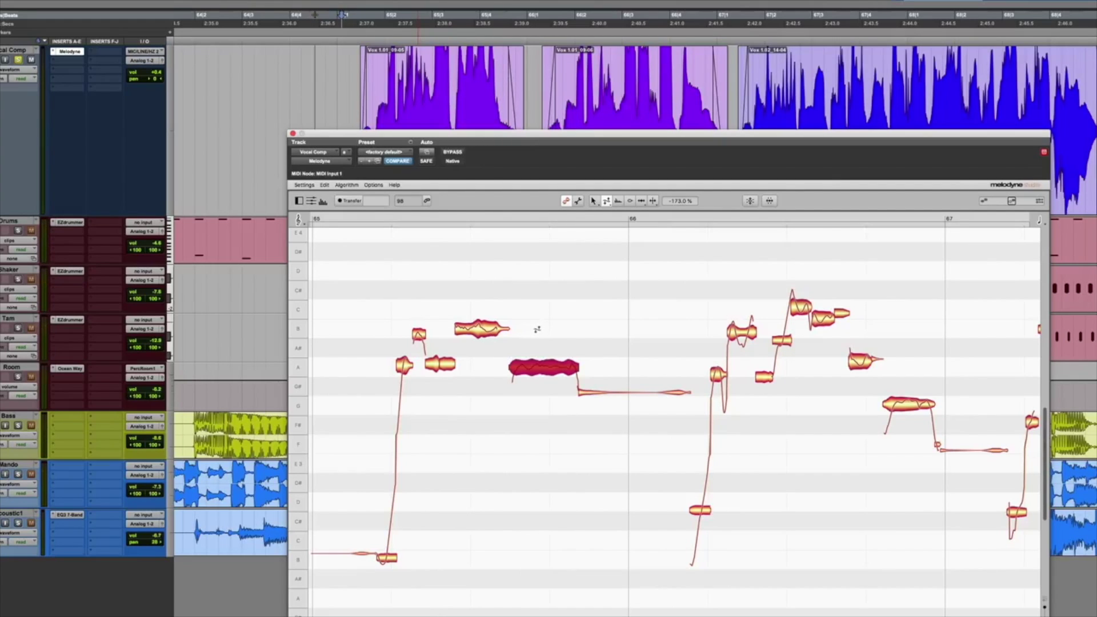
{"action": "key", "text": "space"}
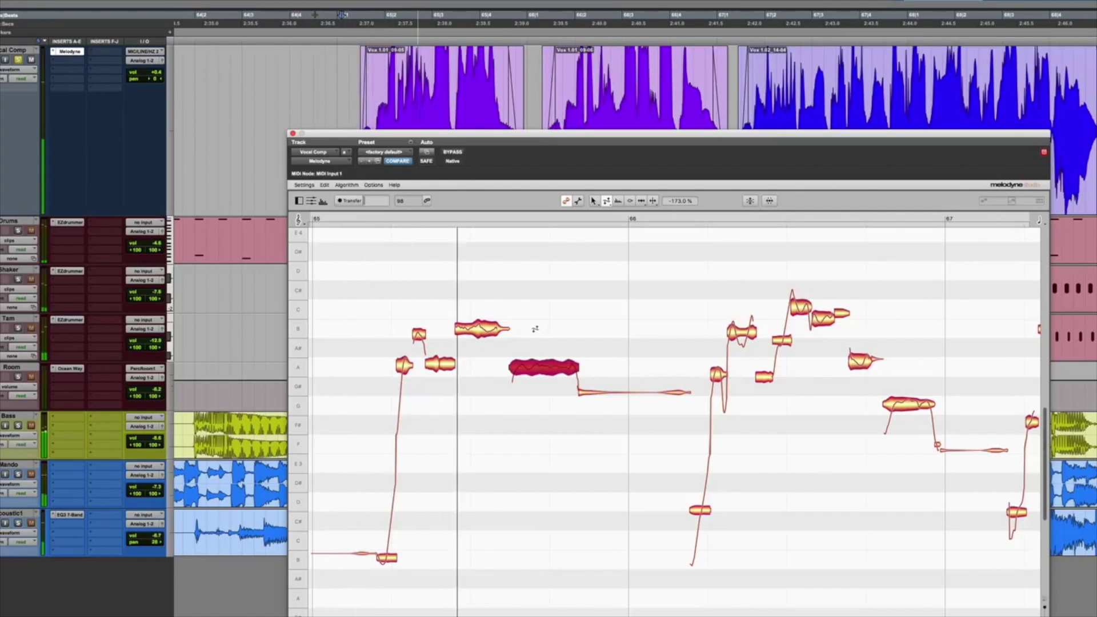
{"action": "key", "text": "space"}
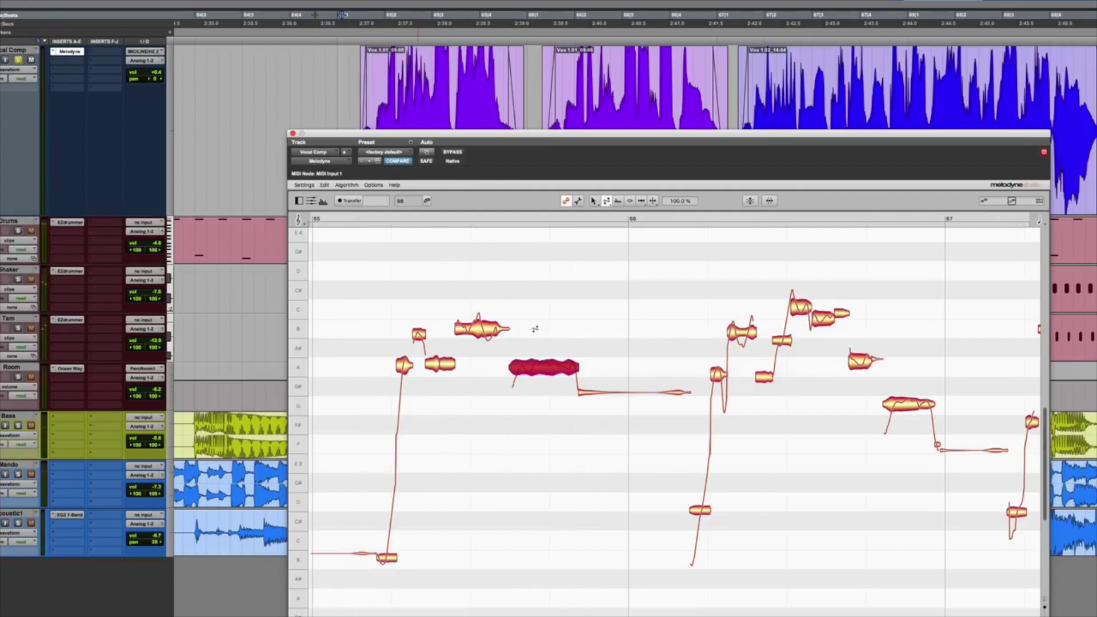
{"action": "key", "text": "space"}
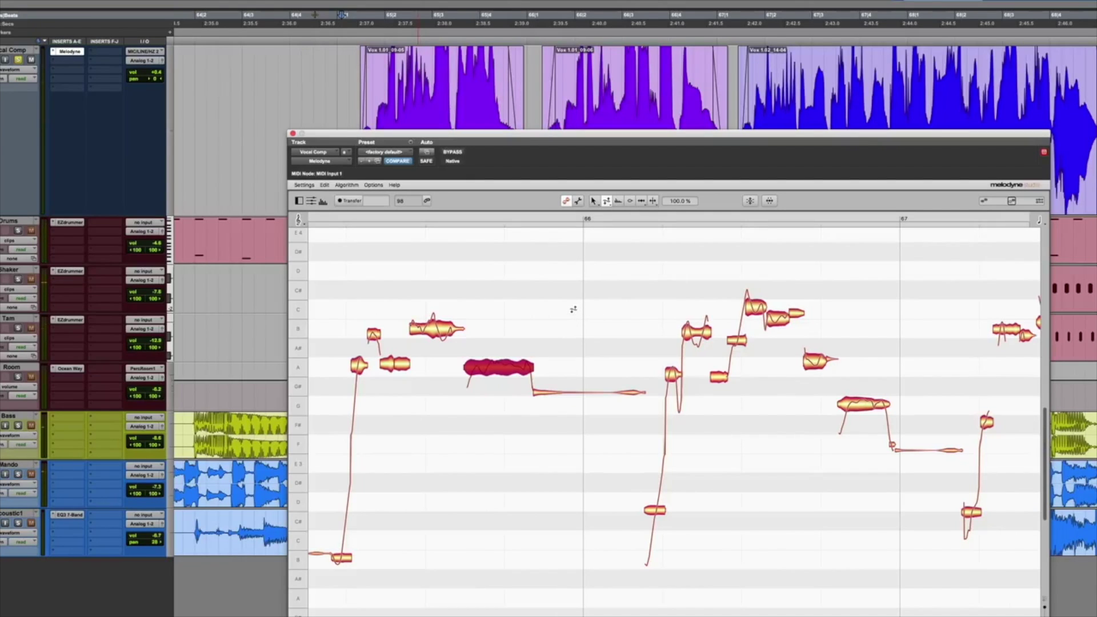
- With the Pitch tool, tune the phrase after bar 66: first A3 note to -10 cents, following B3 note to 0 cents
{"action": "left_click", "coordinate": [606, 201]}
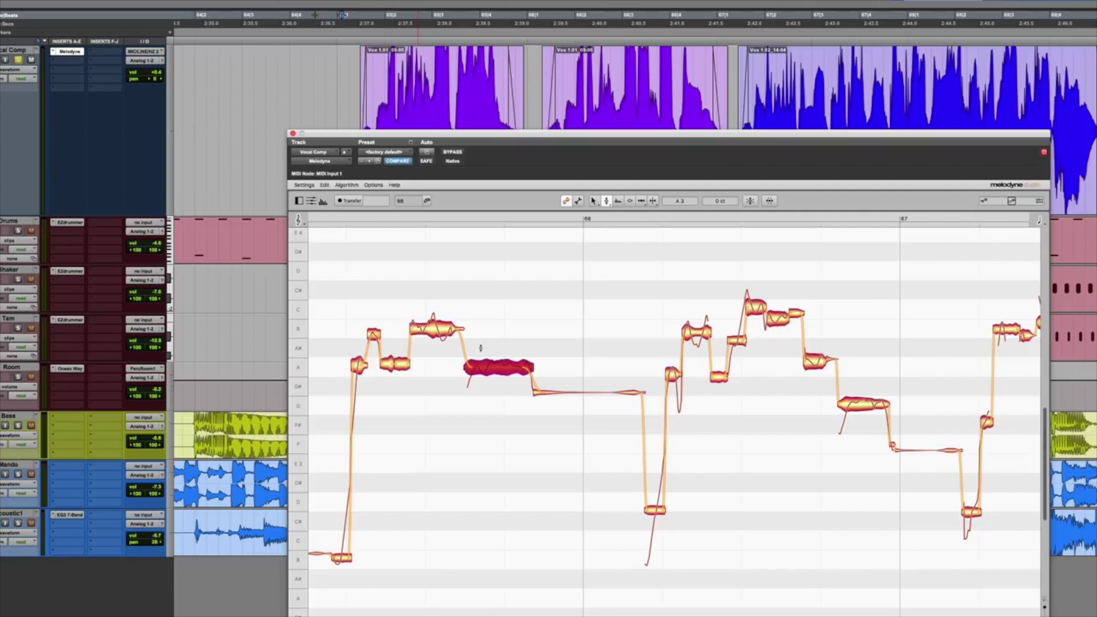
{"action": "left_click", "coordinate": [544, 23]}
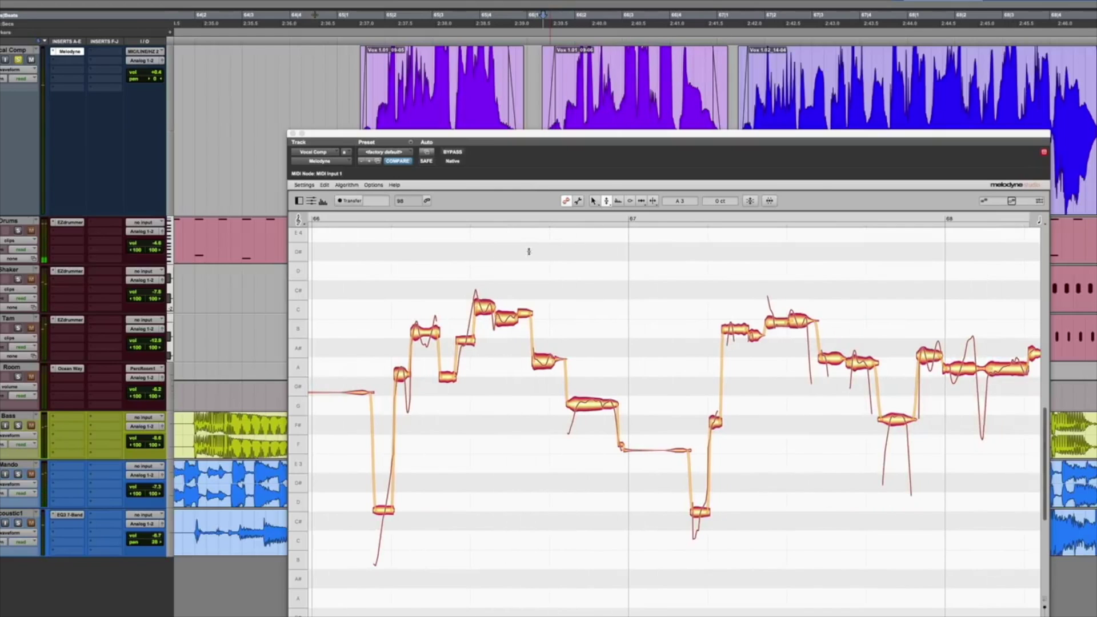
{"action": "left_click", "coordinate": [607, 200]}
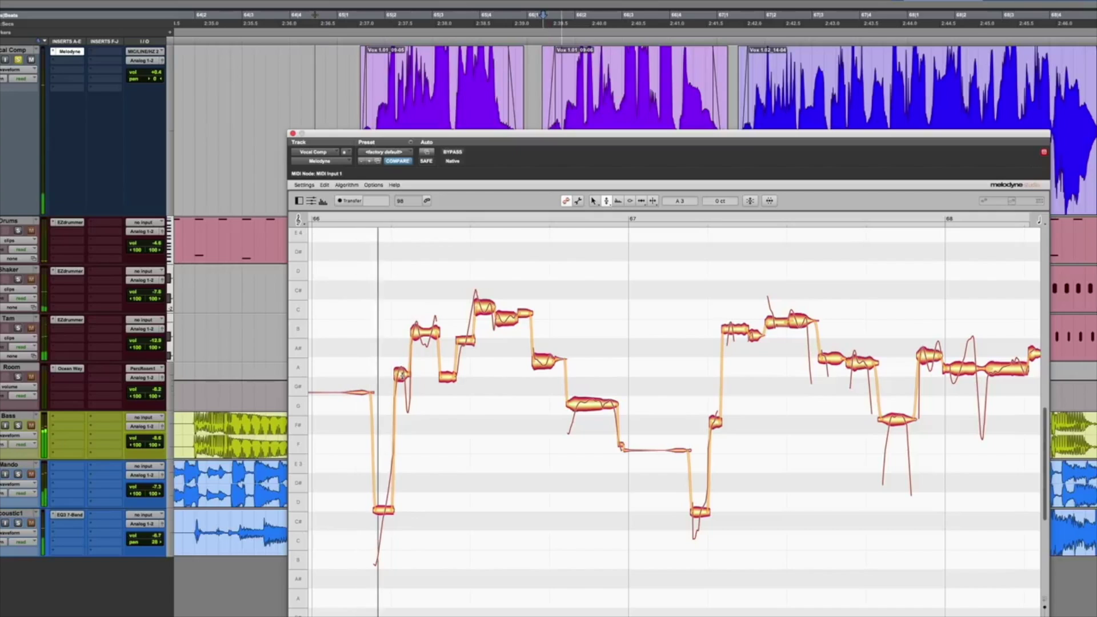
{"action": "left_click", "coordinate": [401, 375]}
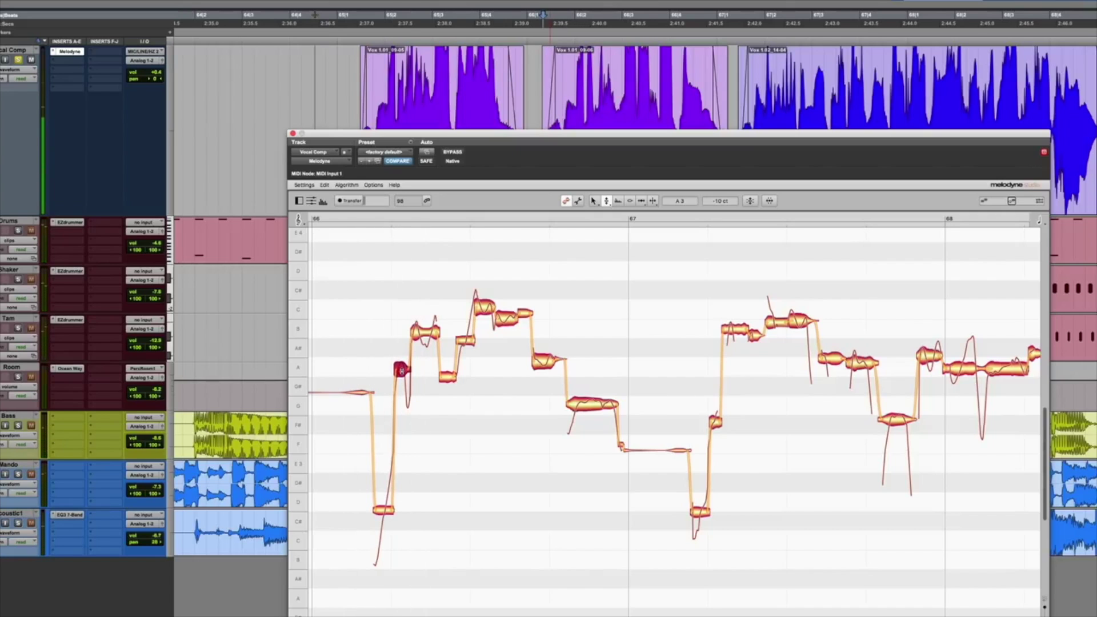
{"action": "left_click", "coordinate": [422, 330]}
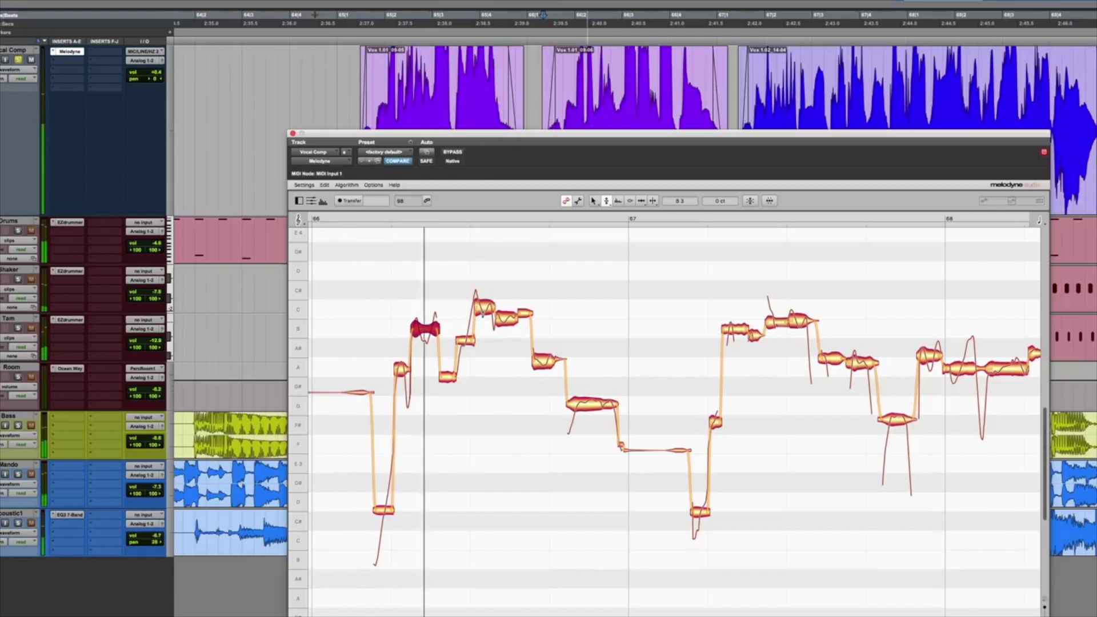
- Lower the note right after the C4 peak to B3 and audition the phrase
{"action": "left_click", "coordinate": [483, 309]}
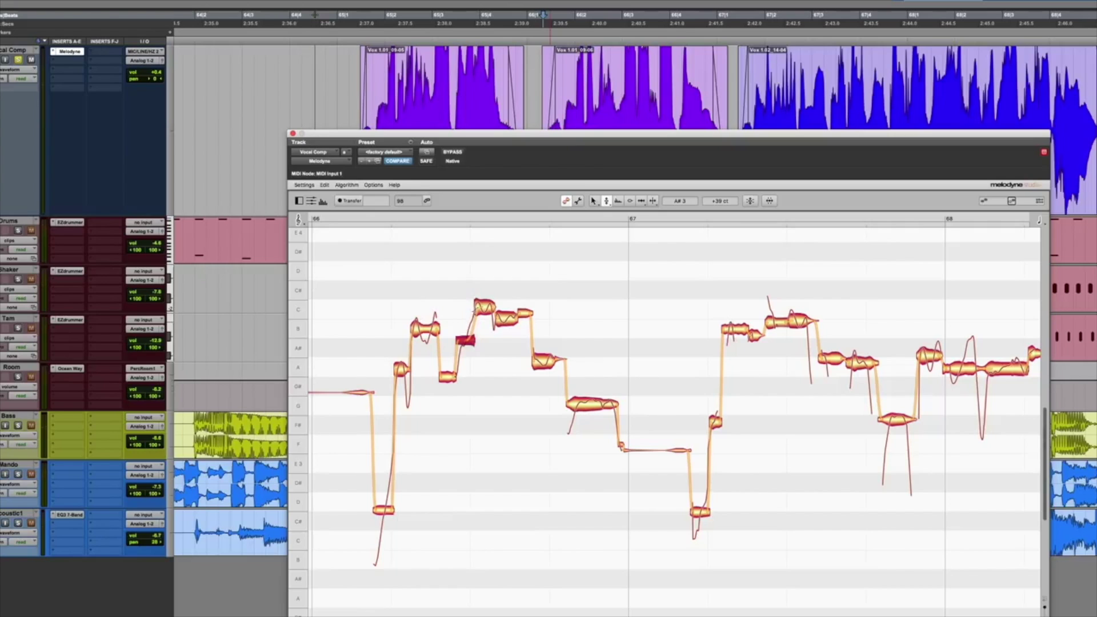
{"action": "key", "text": "space"}
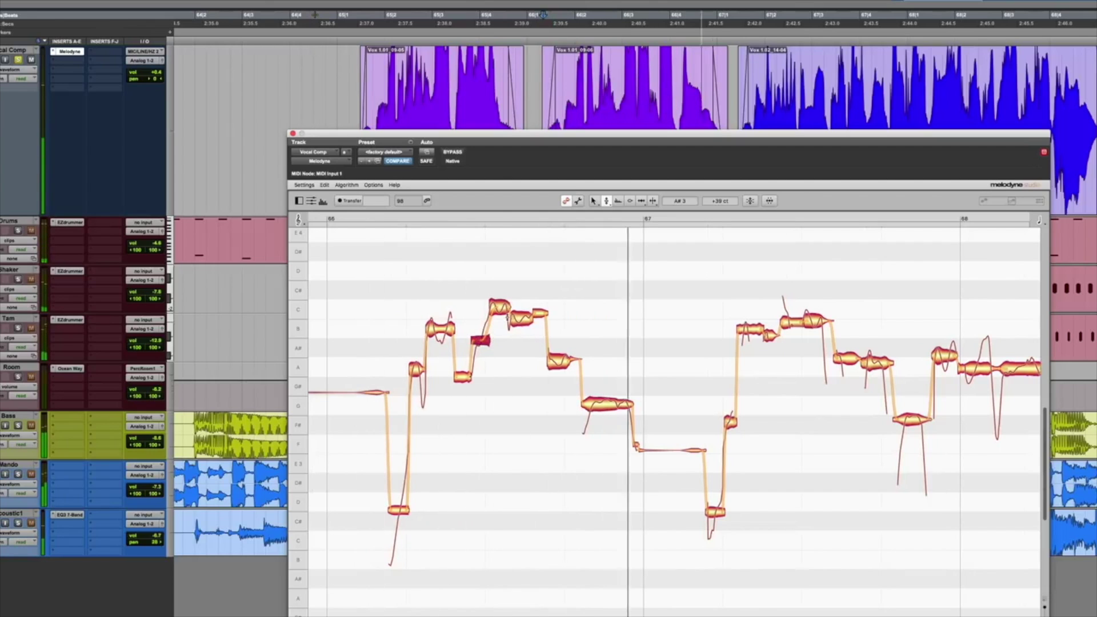
{"action": "left_click", "coordinate": [498, 309]}
{"action": "left_click", "coordinate": [522, 317]}
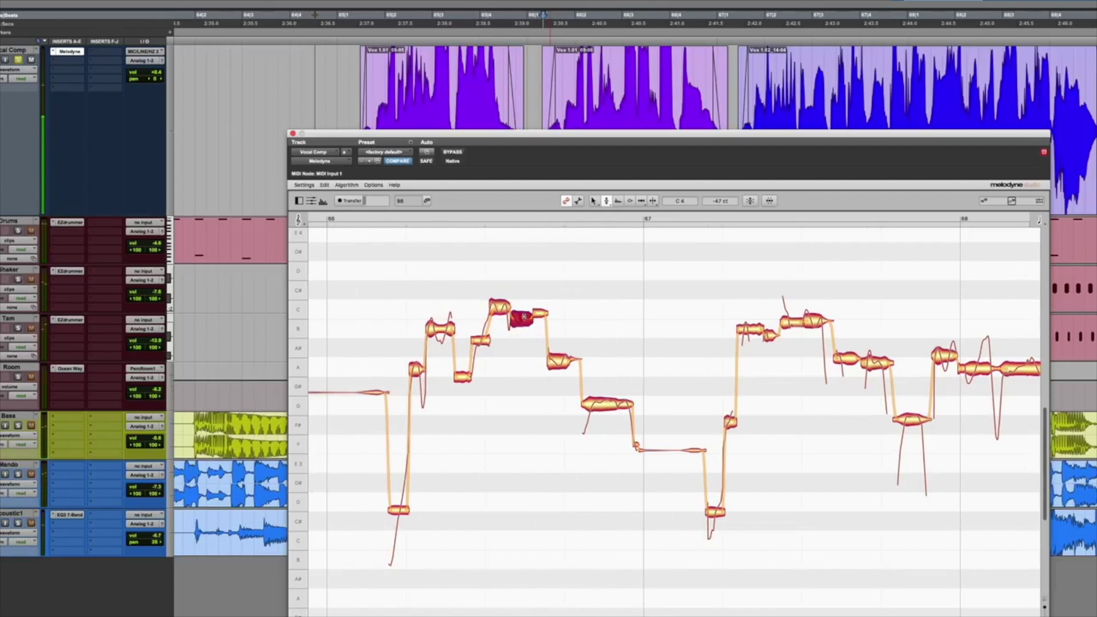
{"action": "key", "text": "space"}
{"action": "key", "text": "space"}
- Tune the descending A3 note to +2 cents and the long G3 note to 0 cents, and play the phrase
{"action": "left_click", "coordinate": [553, 361]}
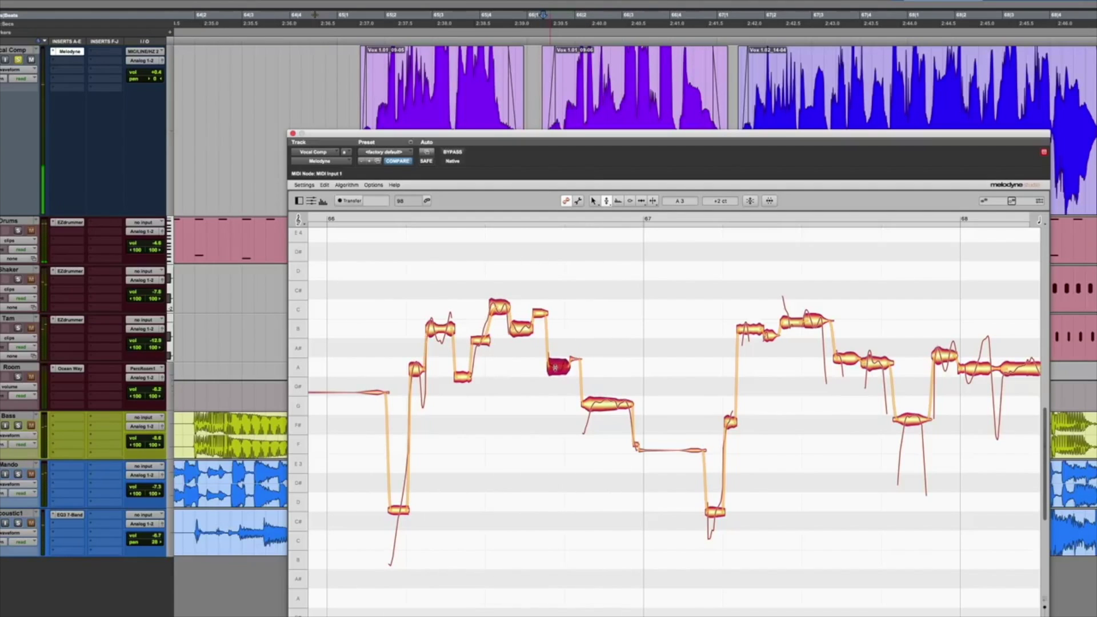
{"action": "left_click", "coordinate": [598, 406]}
{"action": "key", "text": "space"}
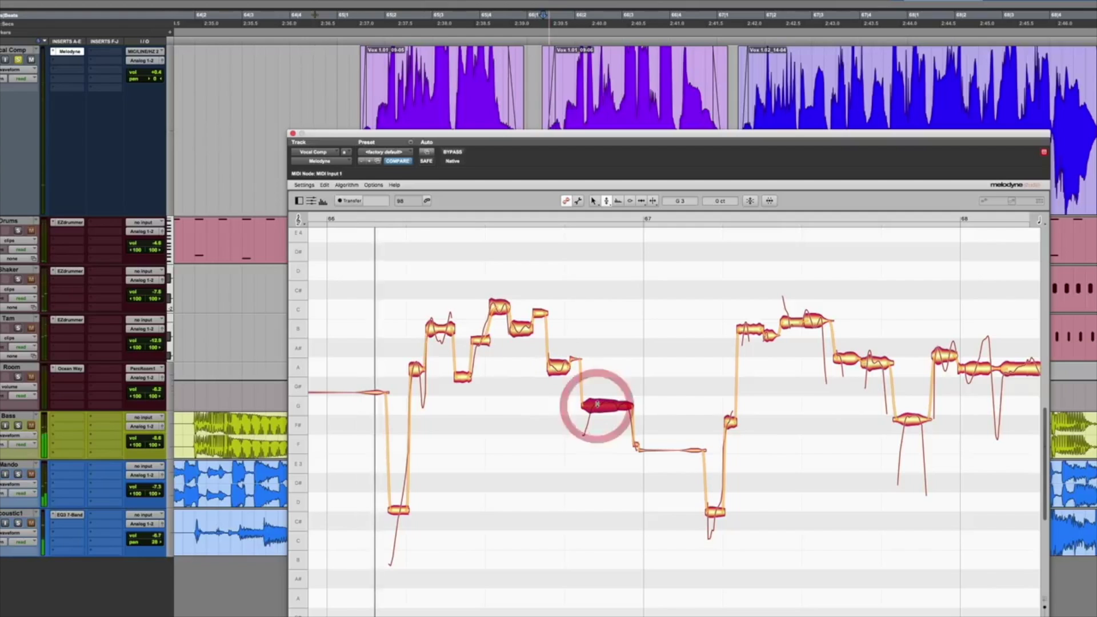
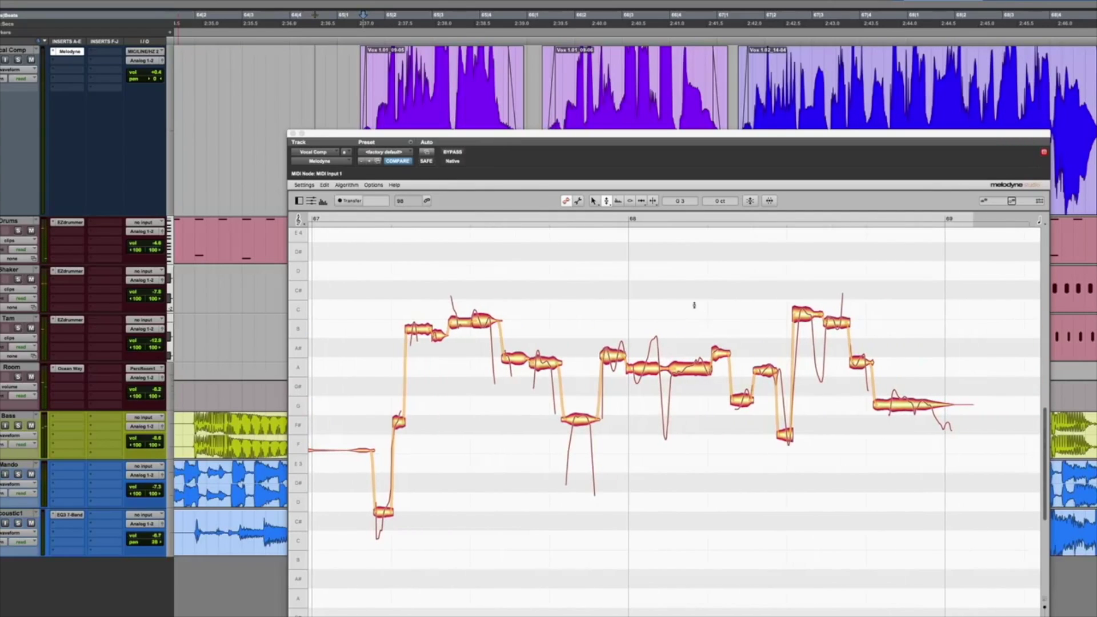
- Split the first B3 note after bar 67 in two with the Note Separation tool
{"action": "left_click", "coordinate": [653, 201]}
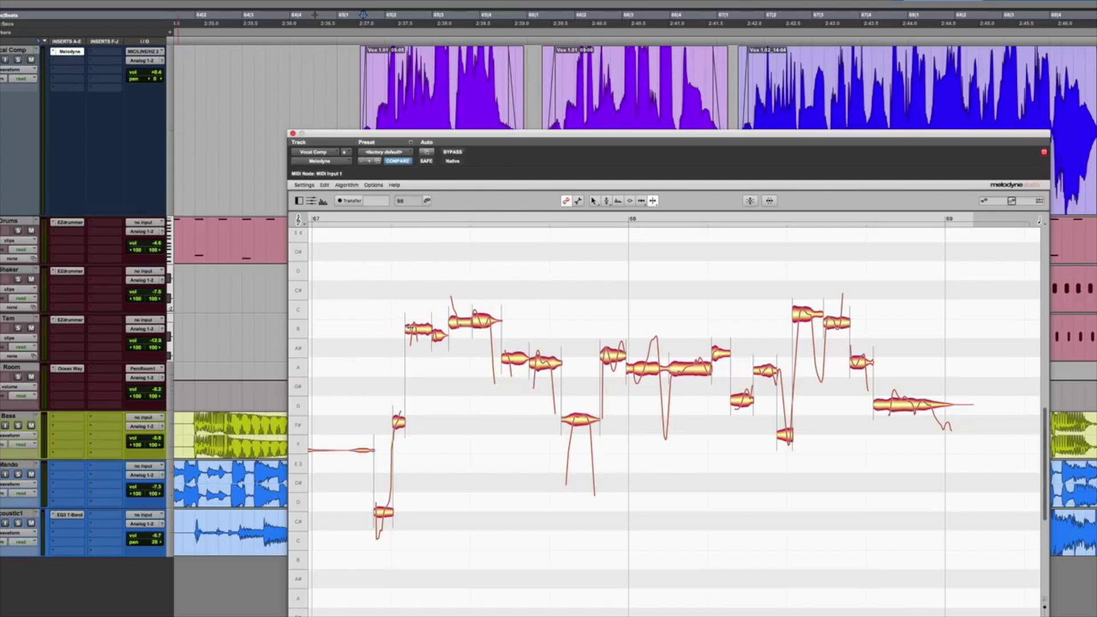
{"action": "scroll", "coordinate": [410, 328], "scroll_direction": "left", "scroll_amount": 2}
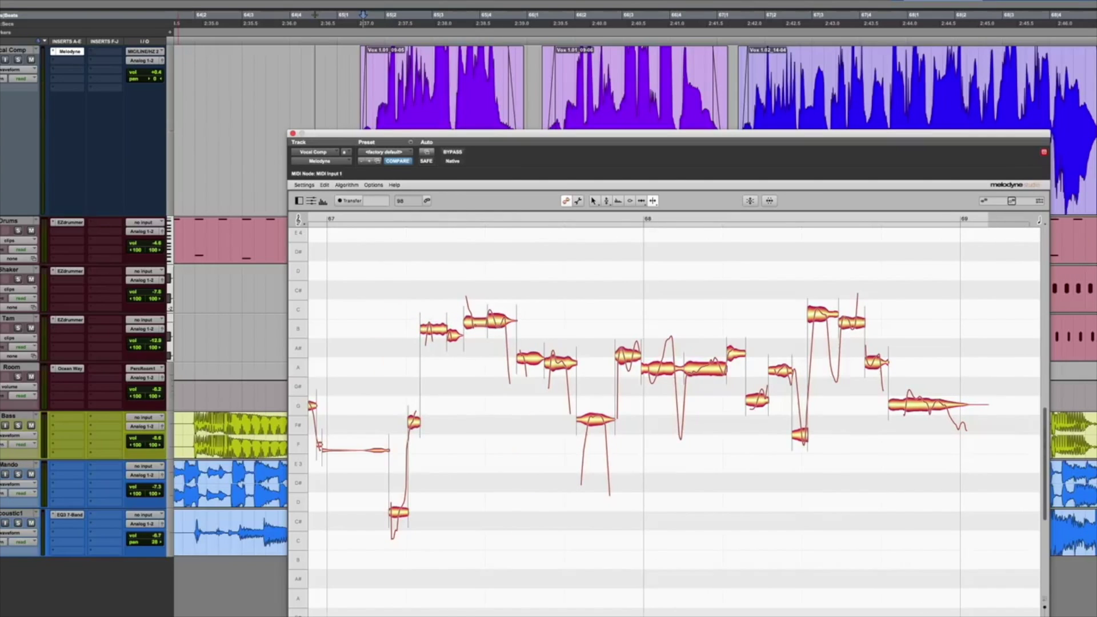
{"action": "scroll", "coordinate": [526, 410], "scroll_direction": "left", "scroll_amount": 20}
{"action": "scroll", "coordinate": [527, 410], "scroll_direction": "left", "scroll_amount": 15}
{"action": "scroll", "coordinate": [404, 377], "scroll_direction": "left", "scroll_amount": 20}
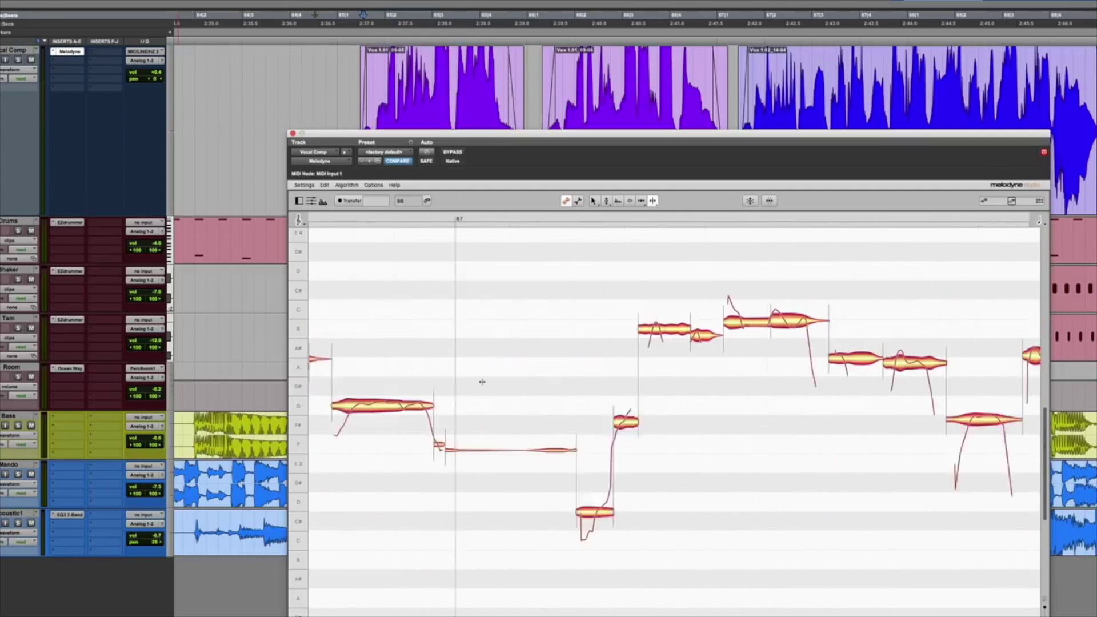
{"action": "left_click", "coordinate": [484, 328]}
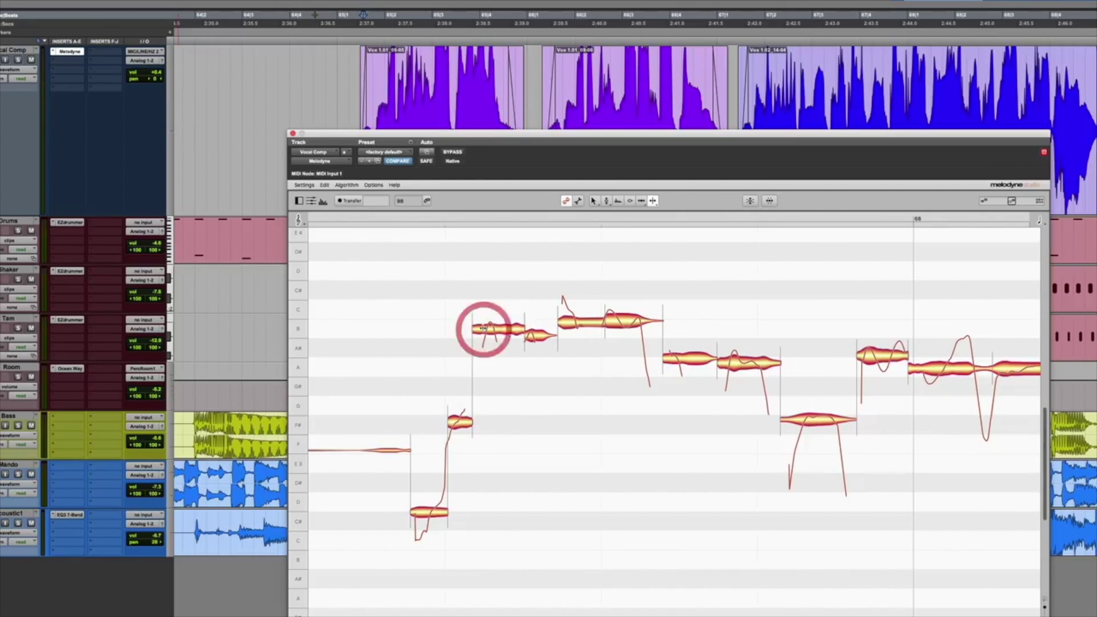
{"action": "double_click", "coordinate": [498, 328]}
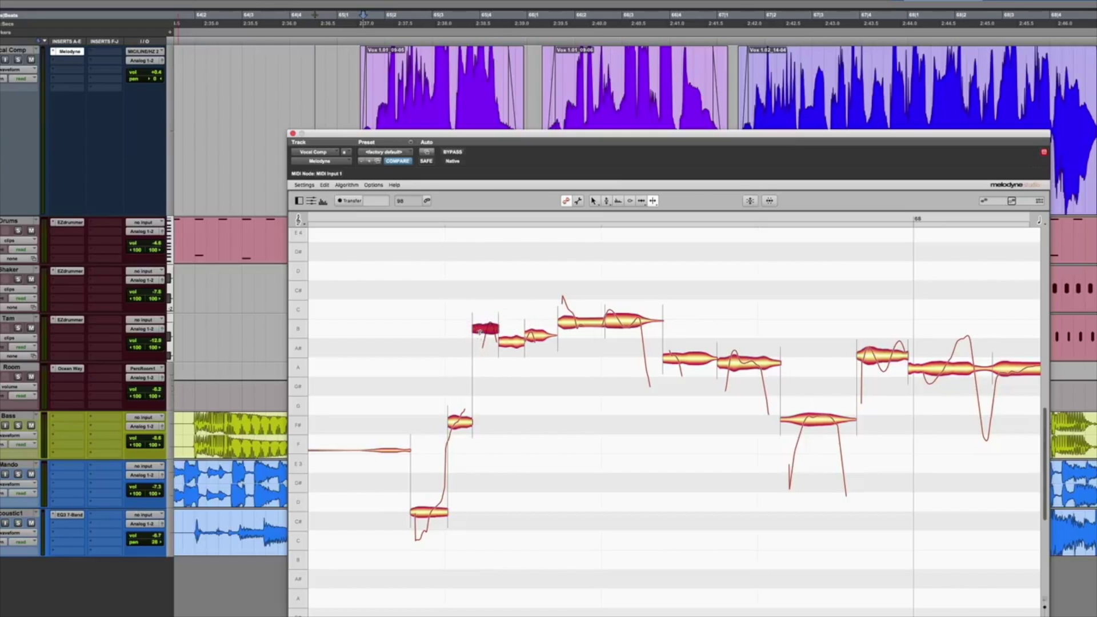
- Split the first A3 note following the long note pair between B3 and C4 into two notes
{"action": "scroll", "coordinate": [497, 338], "scroll_direction": "right", "scroll_amount": 5}
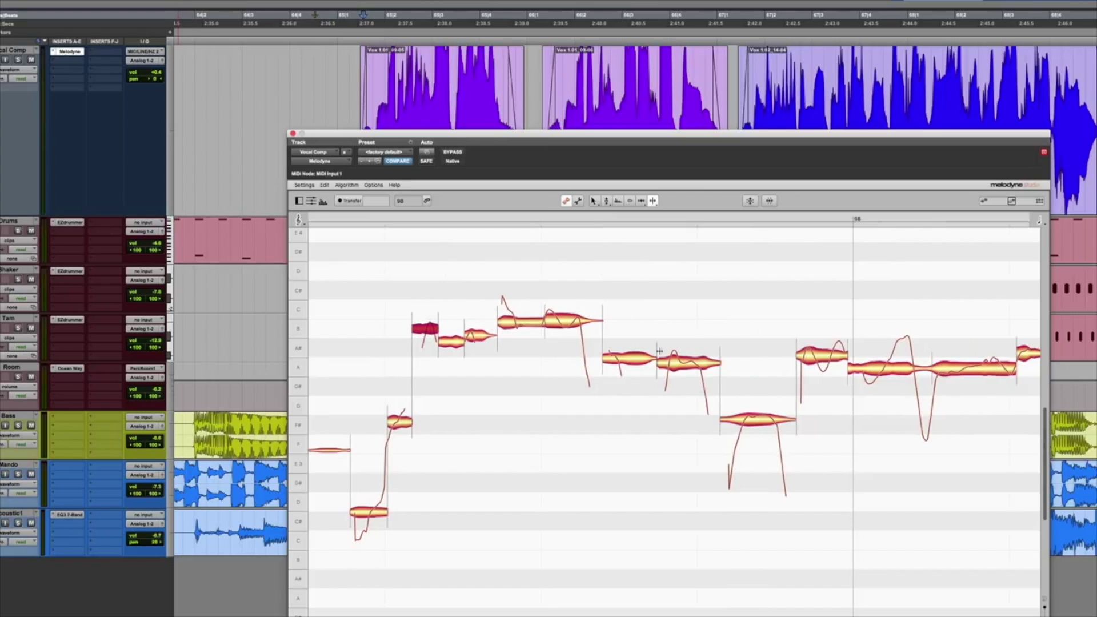
{"action": "left_click", "coordinate": [627, 358]}
{"action": "double_click", "coordinate": [623, 359]}
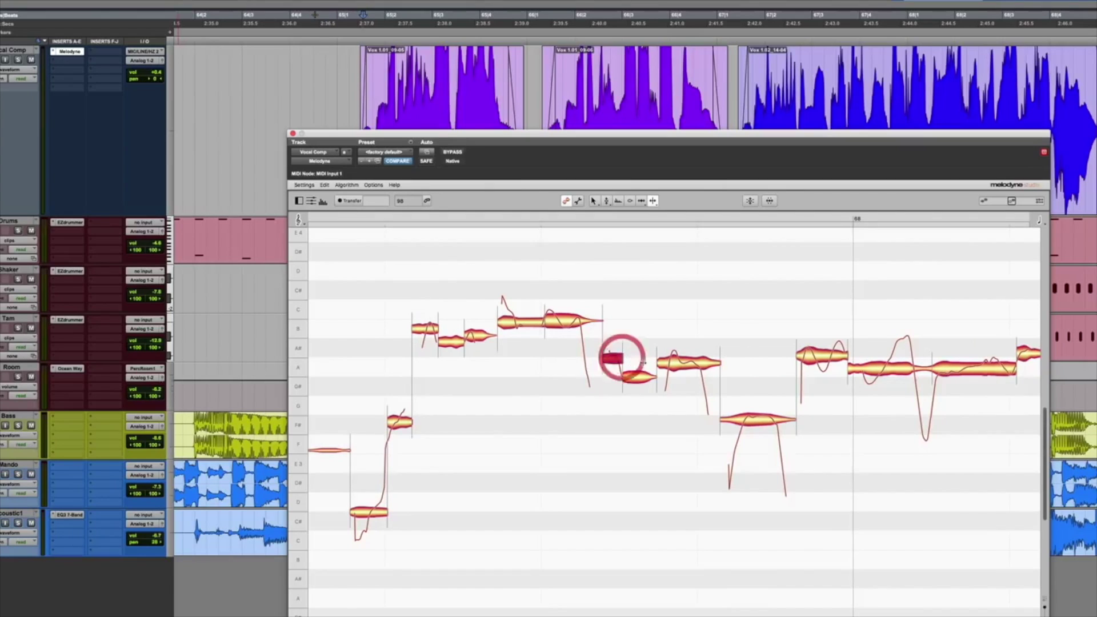
- Divide the long A3 note at bar 68 into three notes, separating its middle and its falling tail
{"action": "scroll", "coordinate": [651, 376], "scroll_direction": "right", "scroll_amount": 4}
{"action": "scroll", "coordinate": [689, 419], "scroll_direction": "right", "scroll_amount": 8}
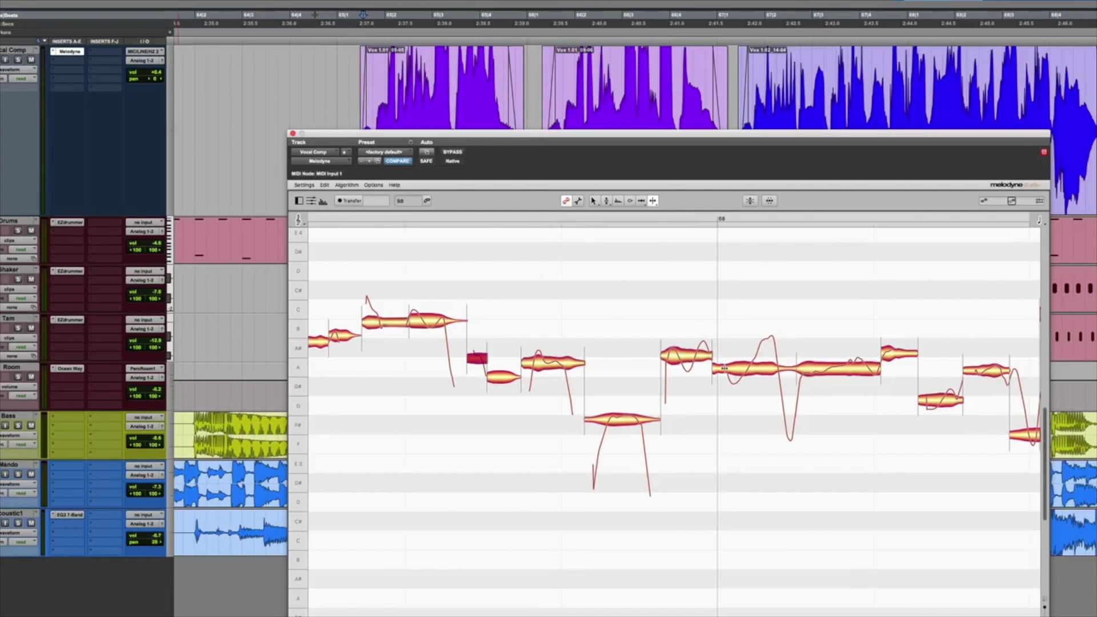
{"action": "left_click", "coordinate": [724, 369]}
{"action": "left_click", "coordinate": [723, 369]}
{"action": "double_click", "coordinate": [756, 368]}
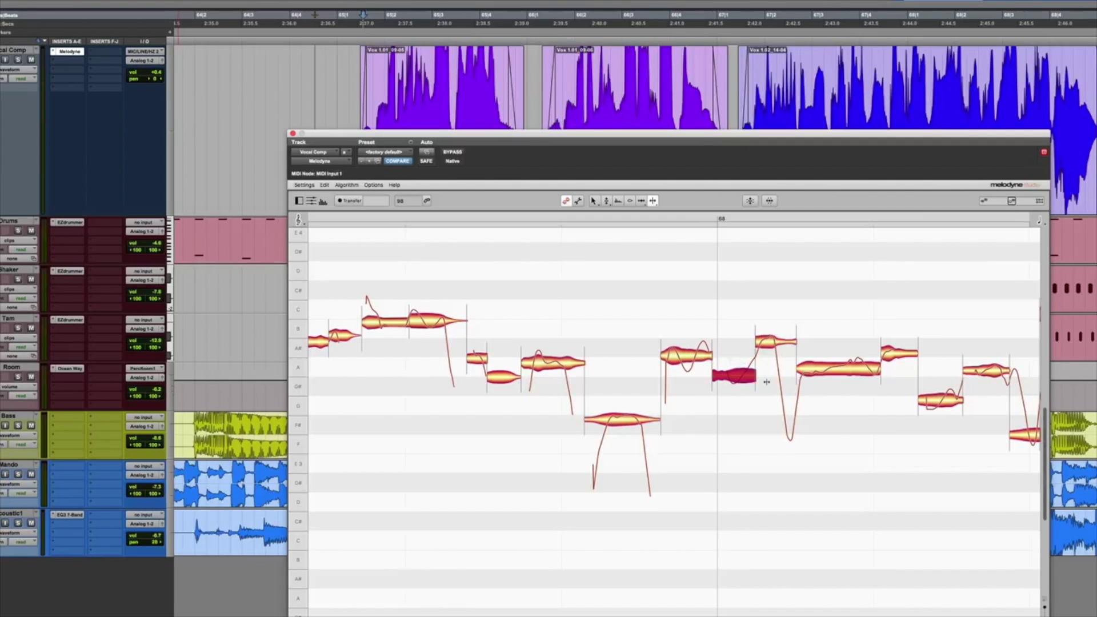
{"action": "scroll", "coordinate": [769, 346], "scroll_direction": "right", "scroll_amount": 2}
{"action": "double_click", "coordinate": [745, 341]}
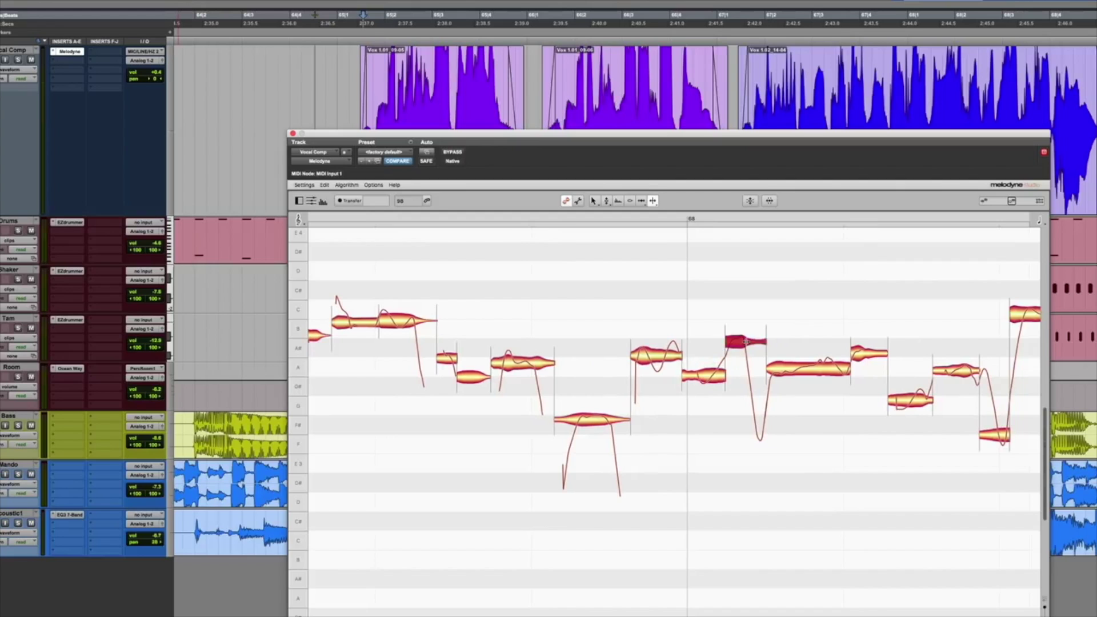
- Lower the short A#3 note after bar 68 slightly, set the note at bar 68 to G#3 +42 cents, and play from bar 67
{"action": "left_click", "coordinate": [607, 200]}
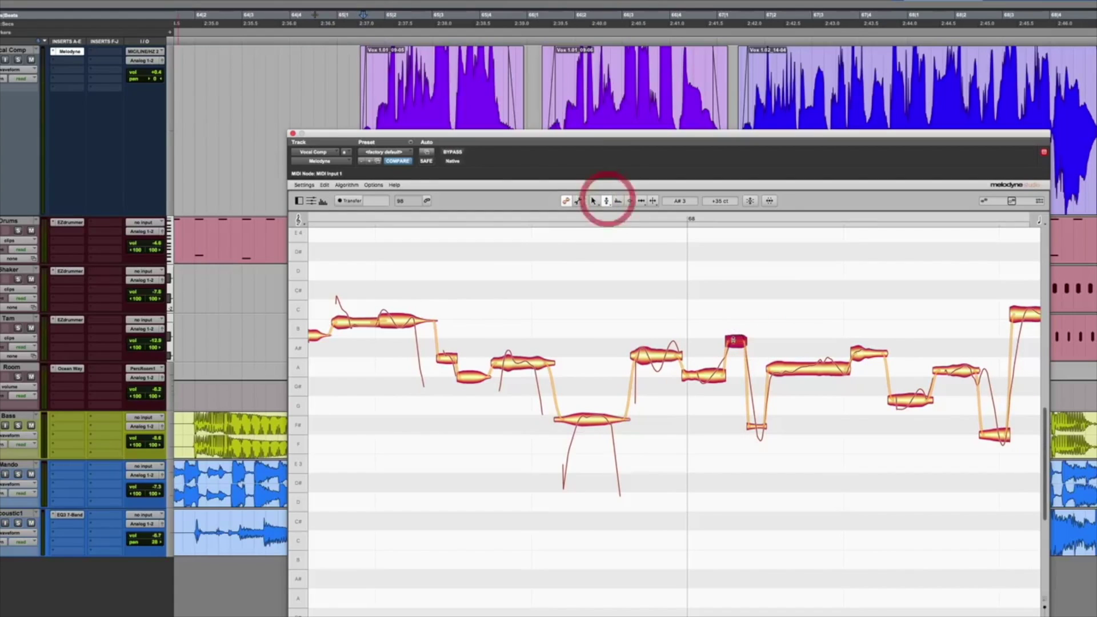
{"action": "scroll", "coordinate": [741, 346], "scroll_direction": "right", "scroll_amount": 3}
{"action": "scroll", "coordinate": [689, 343], "scroll_direction": "right", "scroll_amount": 1}
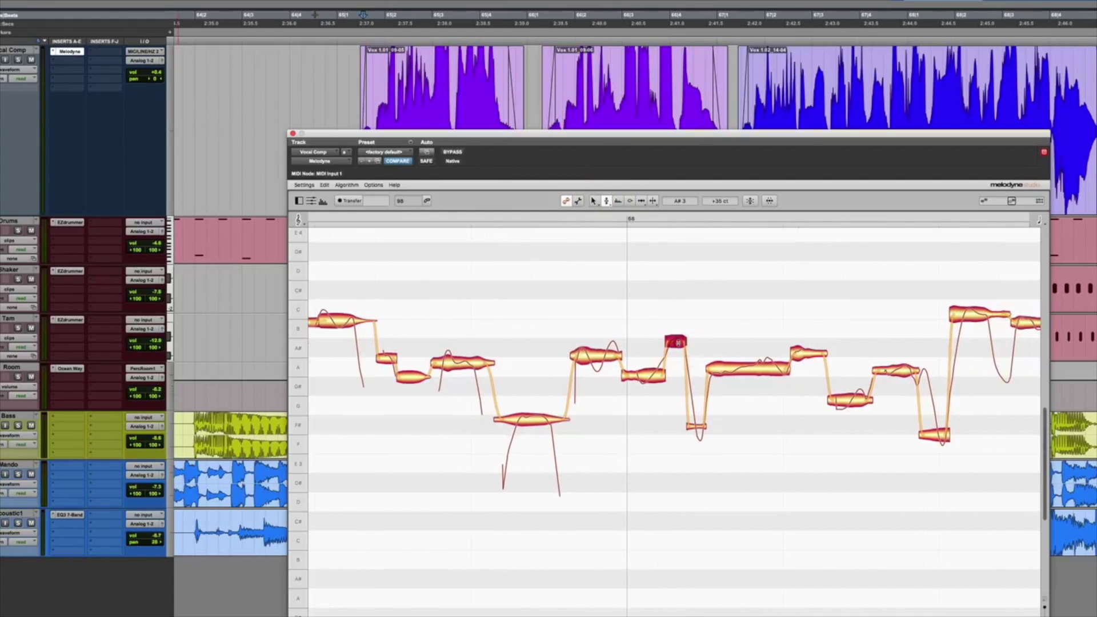
{"action": "left_click", "coordinate": [646, 378]}
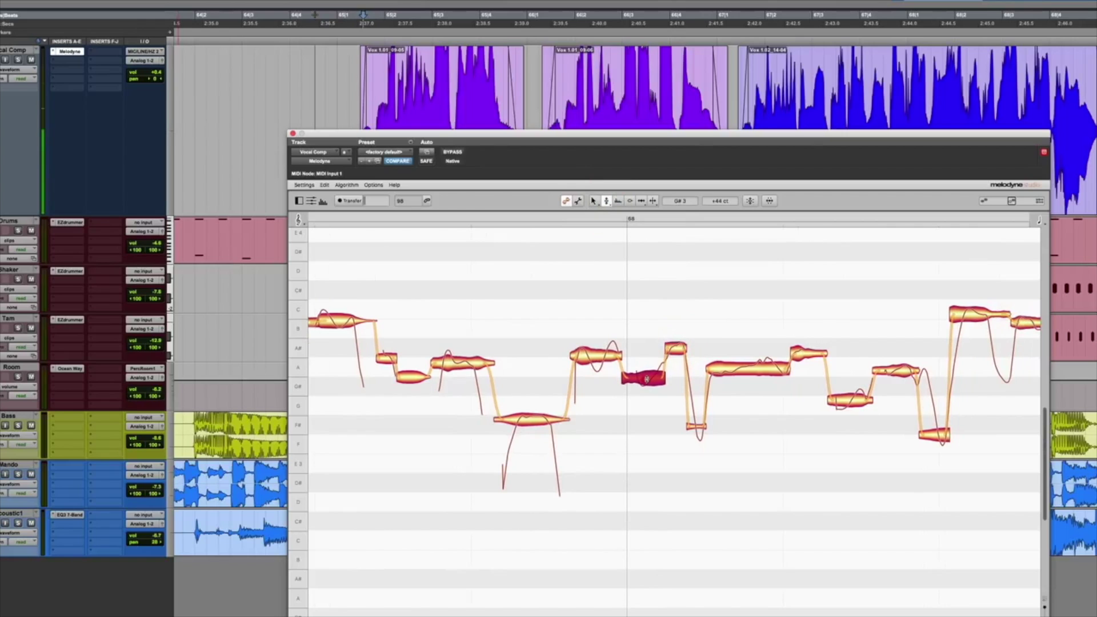
{"action": "scroll", "coordinate": [650, 379], "scroll_direction": "left", "scroll_amount": 7}
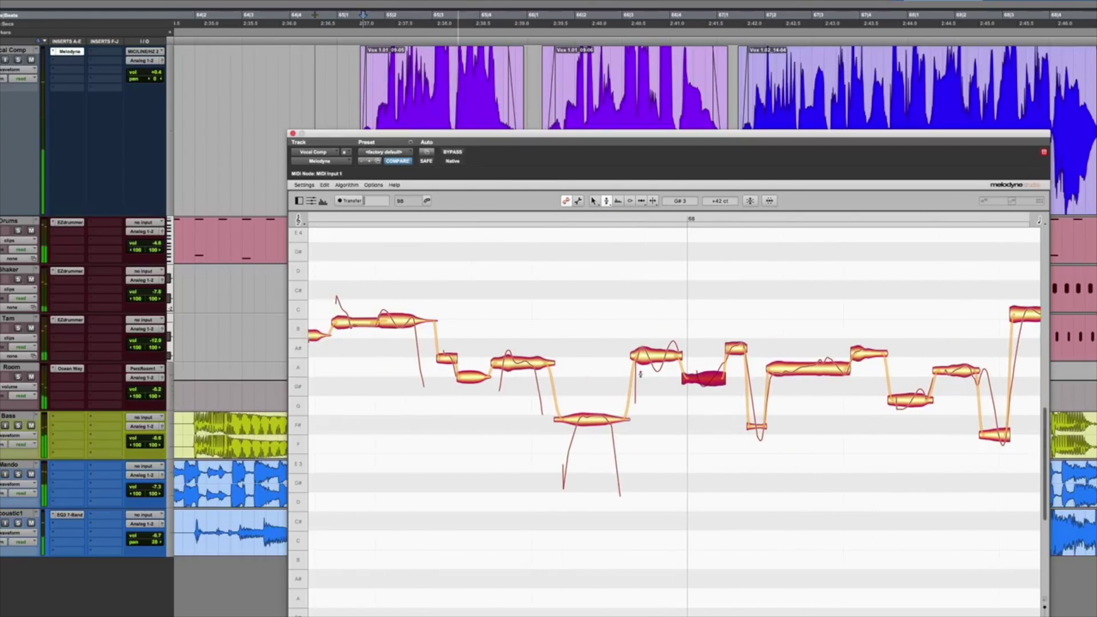
{"action": "left_click", "coordinate": [737, 18]}
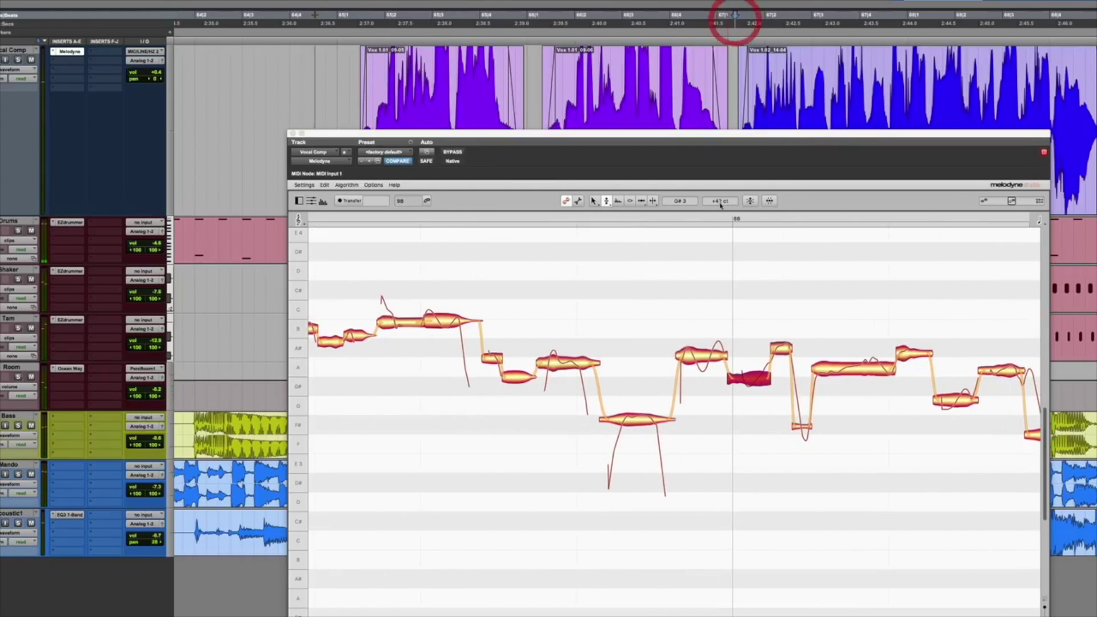
{"action": "key", "text": "space"}
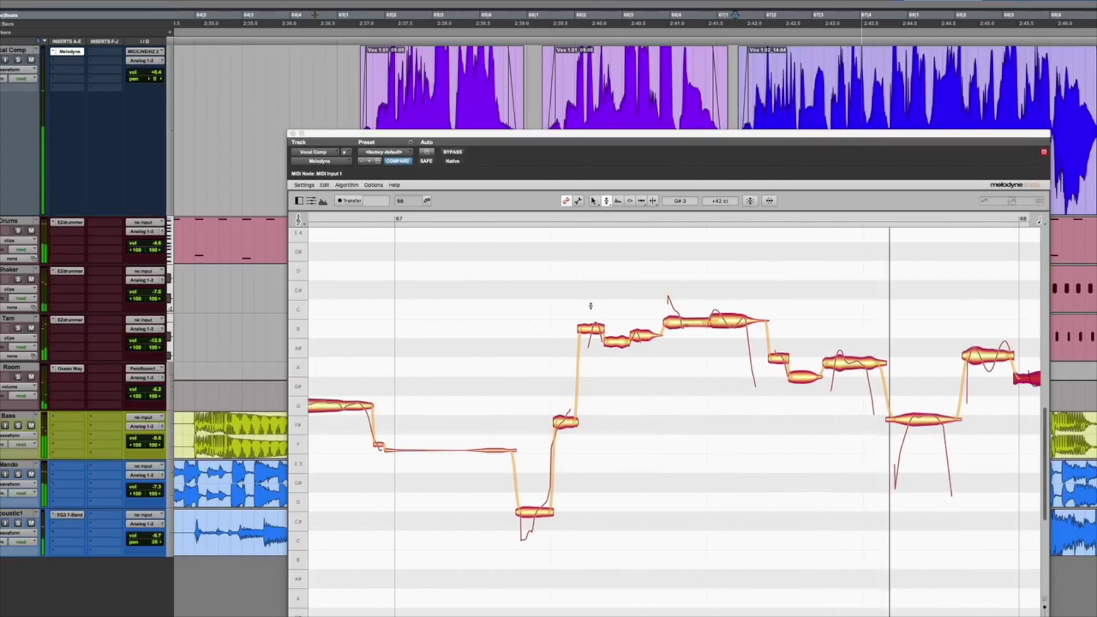
{"action": "key", "text": "space"}
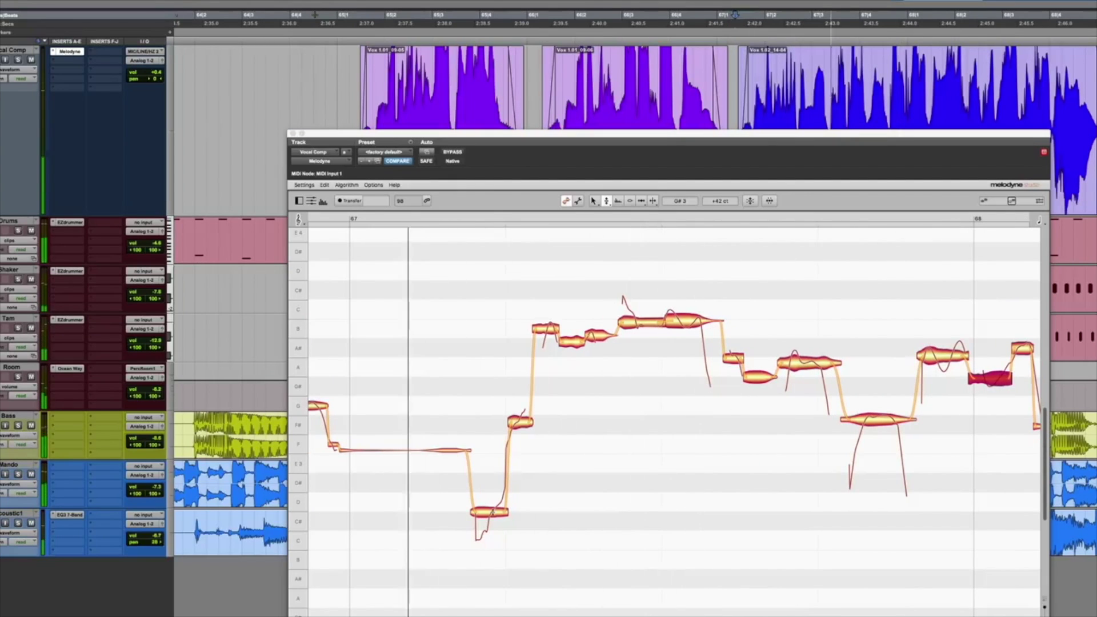
- Audition the low note after bar 67, raise the following F#3 note to G3 -4 cents, and play the phrase
{"action": "left_click", "coordinate": [490, 512]}
{"action": "left_click_drag", "start_coordinate": [490, 514], "coordinate": [490, 512]}
{"action": "left_click", "coordinate": [517, 423]}
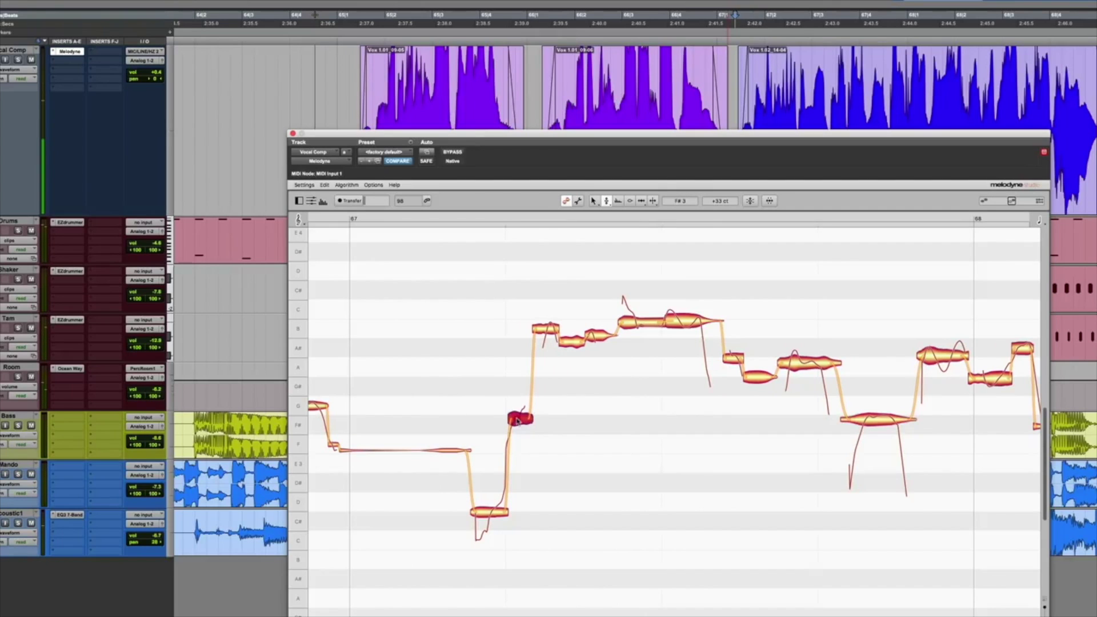
{"action": "left_click", "coordinate": [520, 408]}
{"action": "key", "text": "space"}
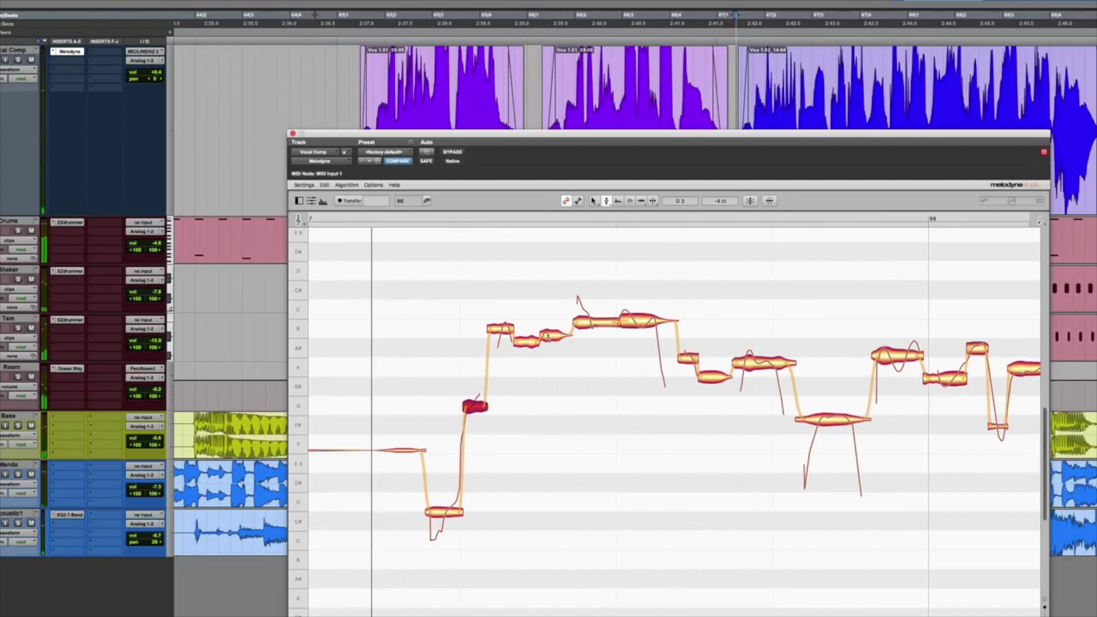
- Split the short rising note before the long note pair in two and raise its first part to B3 -1 cent
{"action": "left_click", "coordinate": [652, 201]}
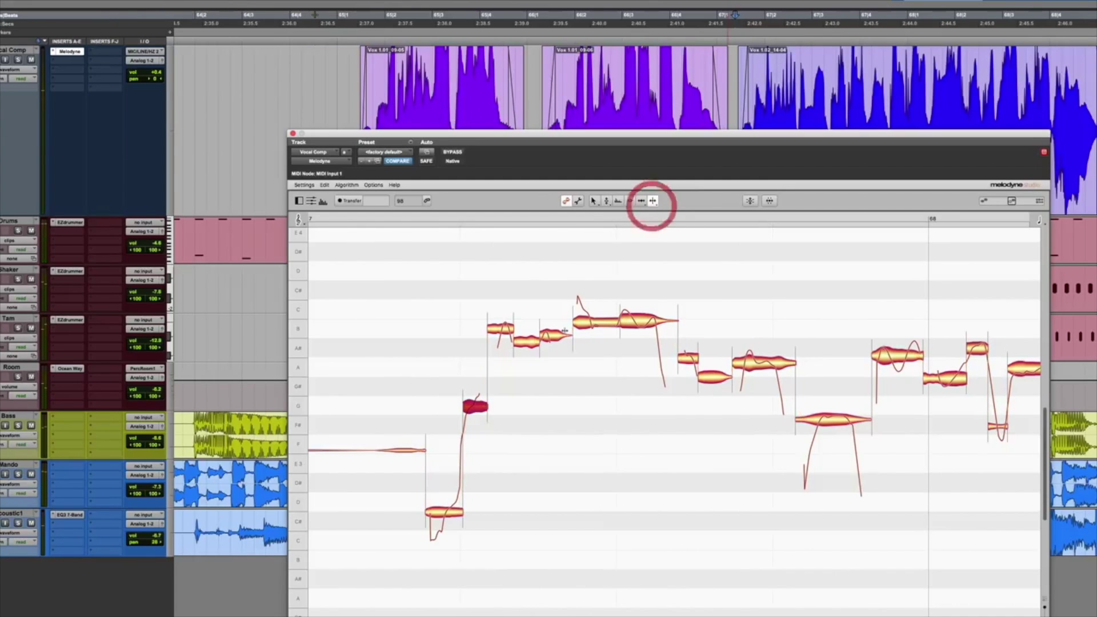
{"action": "left_click", "coordinate": [607, 201]}
{"action": "left_click", "coordinate": [544, 332]}
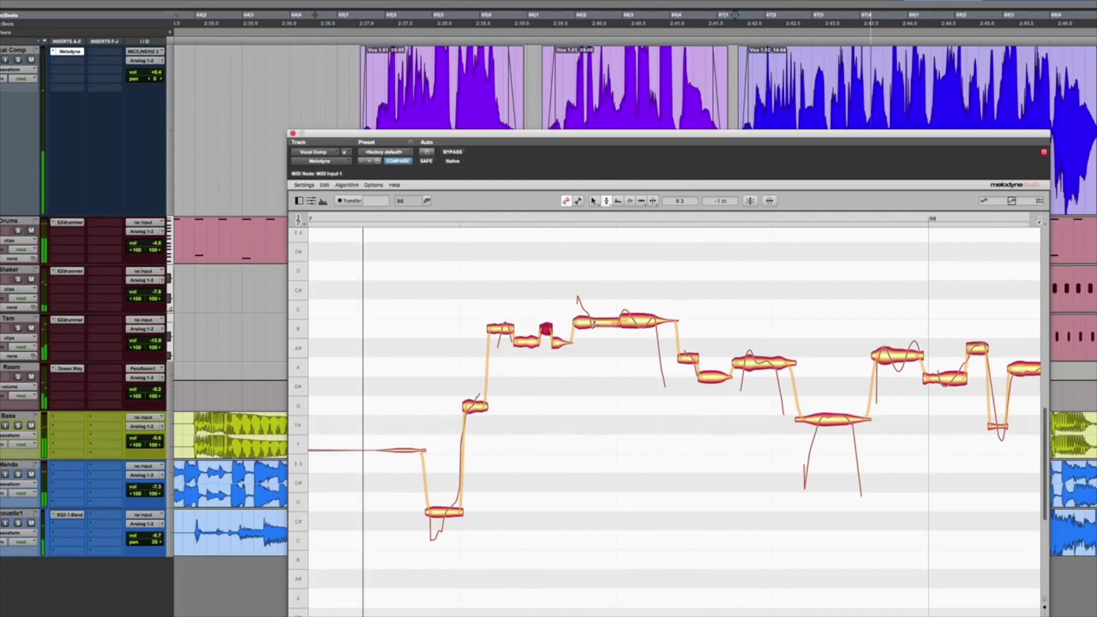
- Lower both notes of the long pair to B3, the first to -11 cents, and briefly solo the Vocal Comp track during playback
{"action": "left_click_drag", "start_coordinate": [593, 324], "coordinate": [621, 331]}
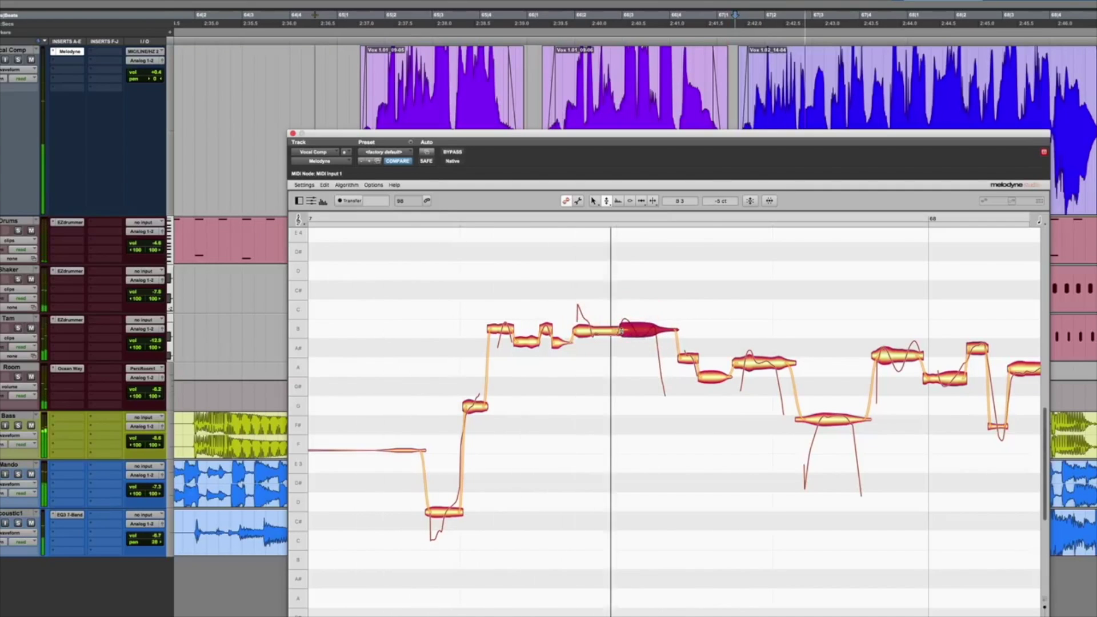
{"action": "left_click", "coordinate": [617, 330]}
{"action": "key", "text": "space"}
{"action": "left_click", "coordinate": [18, 59]}
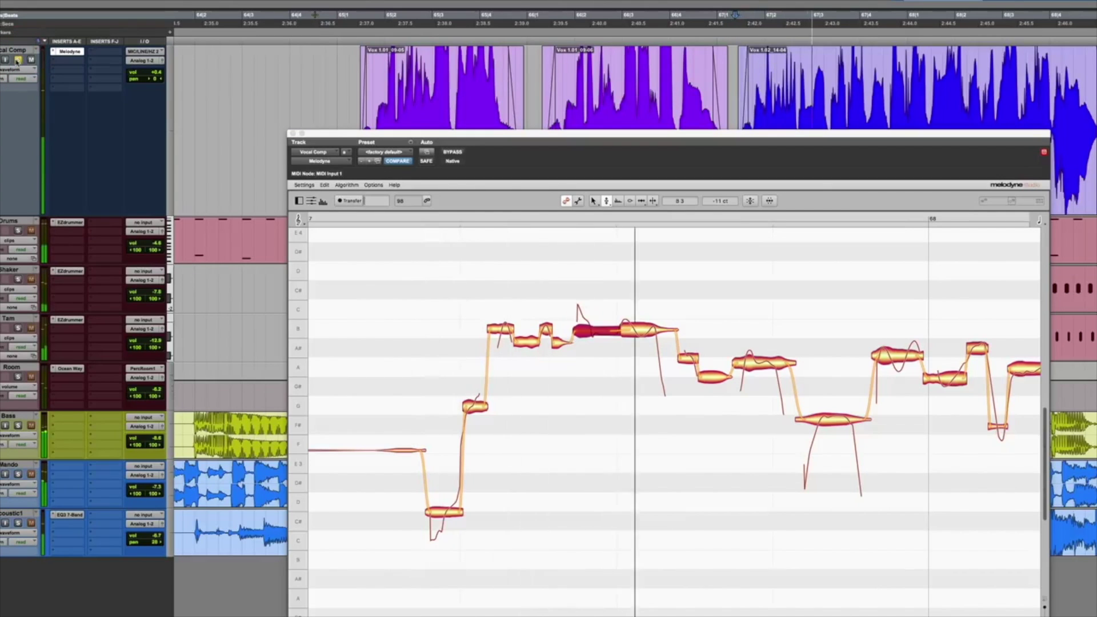
{"action": "left_click", "coordinate": [19, 59]}
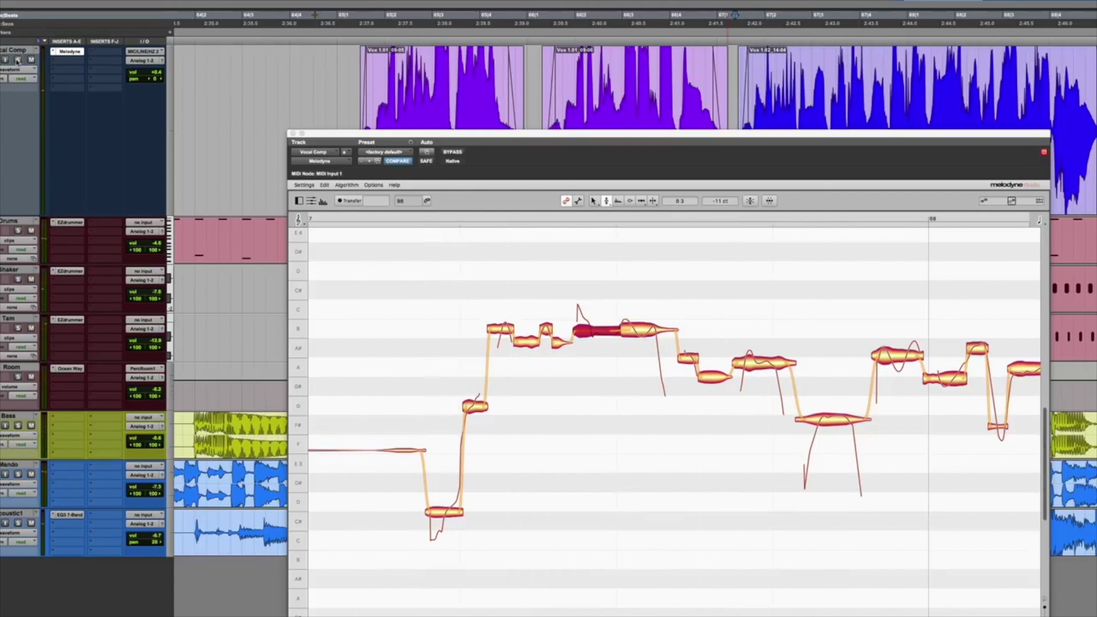
- Separate the falling tail from the A3 note that precedes the long F#3 note
{"action": "left_click", "coordinate": [653, 200]}
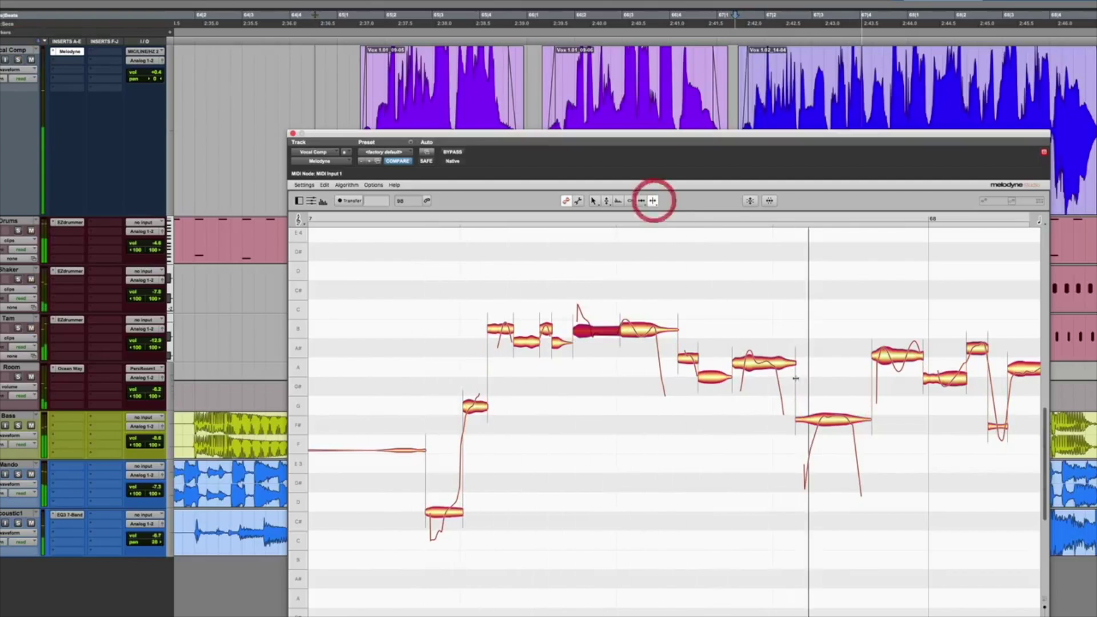
{"action": "left_click", "coordinate": [740, 363]}
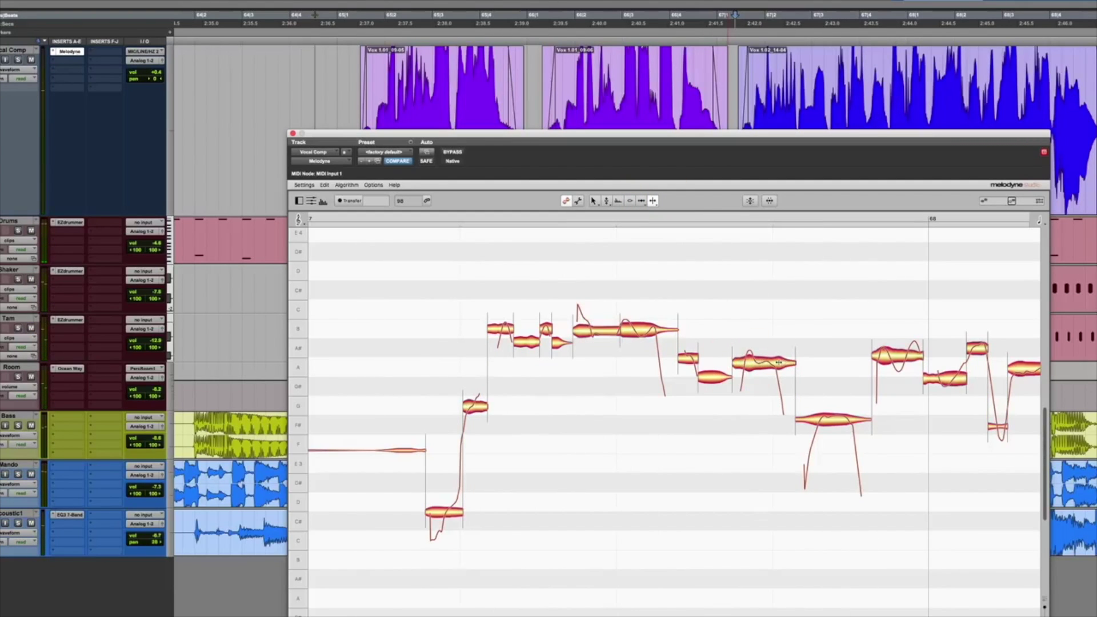
{"action": "left_click", "coordinate": [778, 362]}
- Tune the short A3 note right after the long B3 pair to +25 cents and play the phrase
{"action": "left_click", "coordinate": [607, 200]}
{"action": "left_click", "coordinate": [688, 362]}
{"action": "left_click_drag", "start_coordinate": [686, 367], "coordinate": [689, 359]}
{"action": "left_click", "coordinate": [687, 367]}
{"action": "key", "text": "space"}
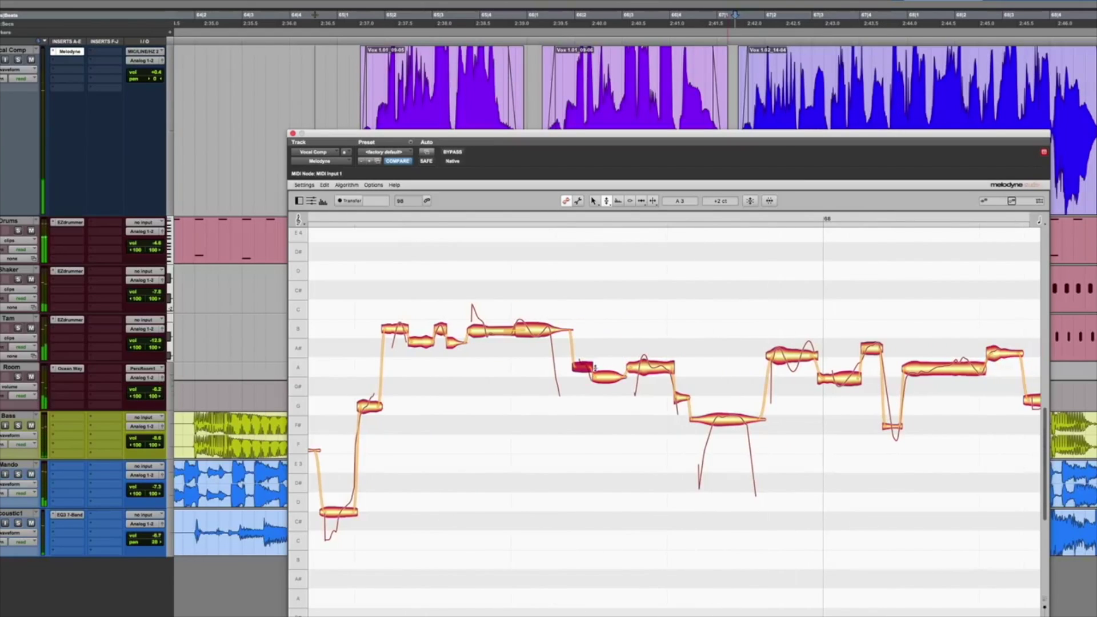
{"action": "left_click", "coordinate": [584, 362]}
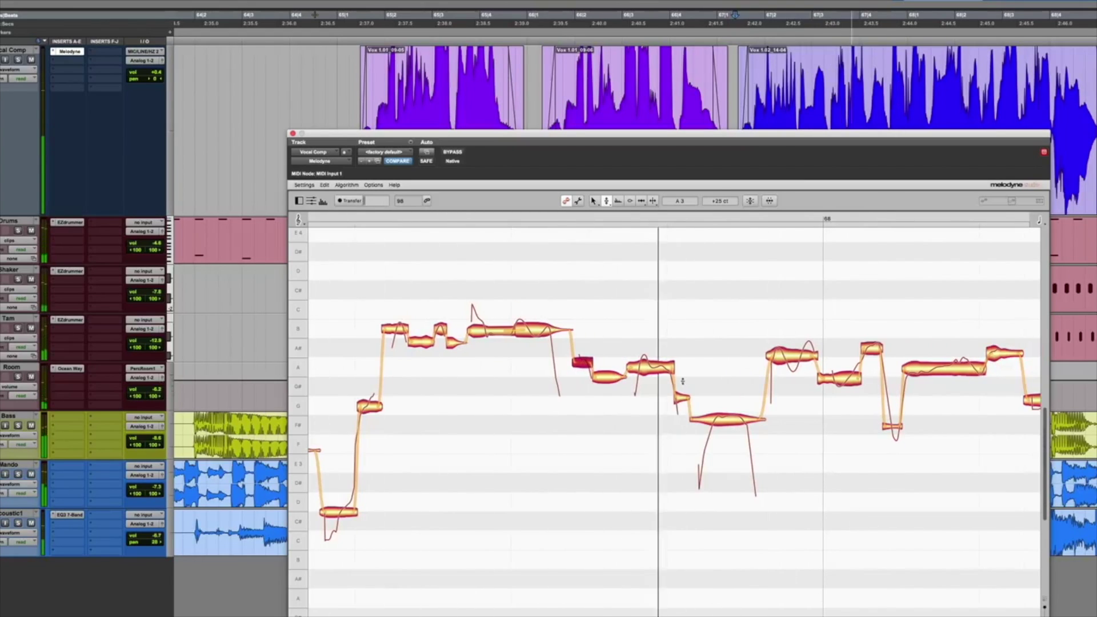
- Raise the long F#3 note before bar 68 to G3 -1 cent
{"action": "left_click", "coordinate": [678, 421]}
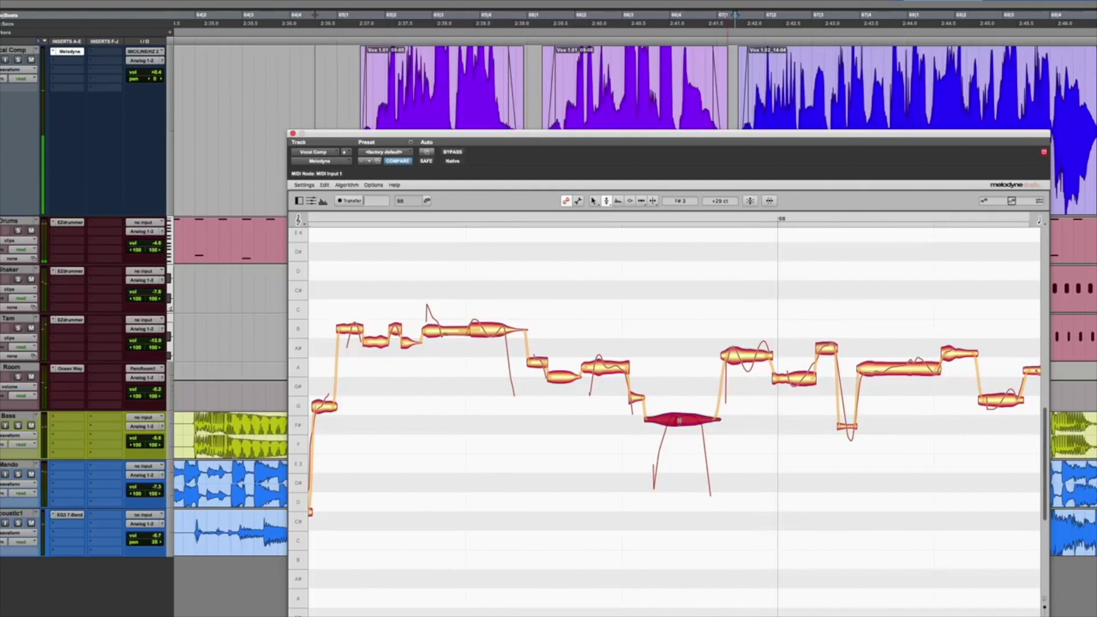
{"action": "left_click_drag", "start_coordinate": [679, 421], "coordinate": [680, 408]}
{"action": "left_click", "coordinate": [681, 408]}
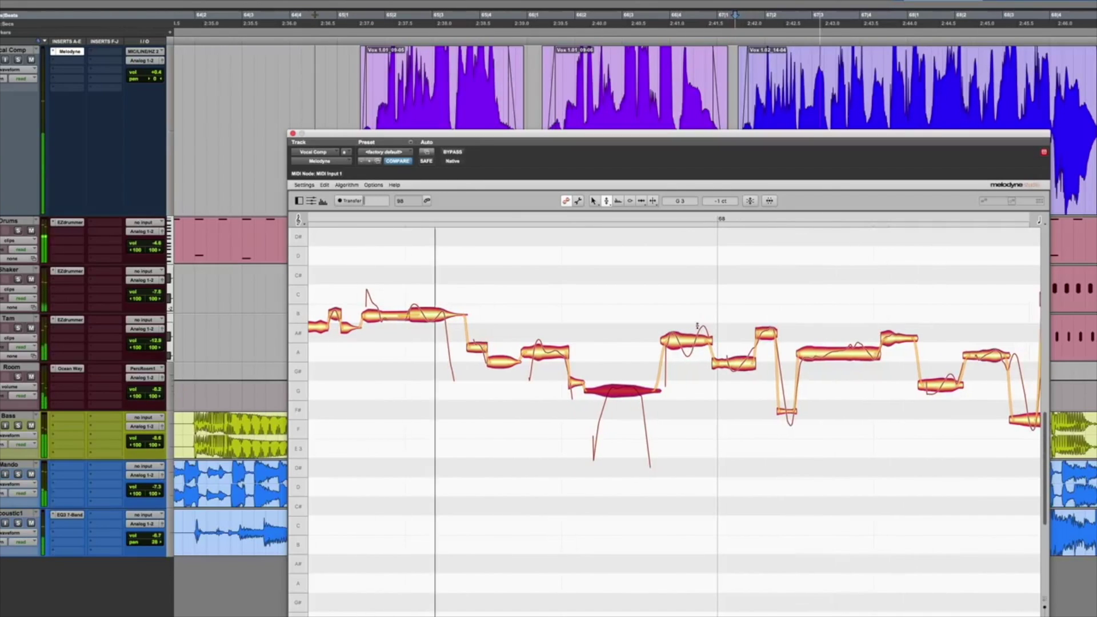
- Bring the note just before bar 68 to A3 and the note at bar 68 to A3 -1 cent during playback
{"action": "left_click", "coordinate": [684, 347]}
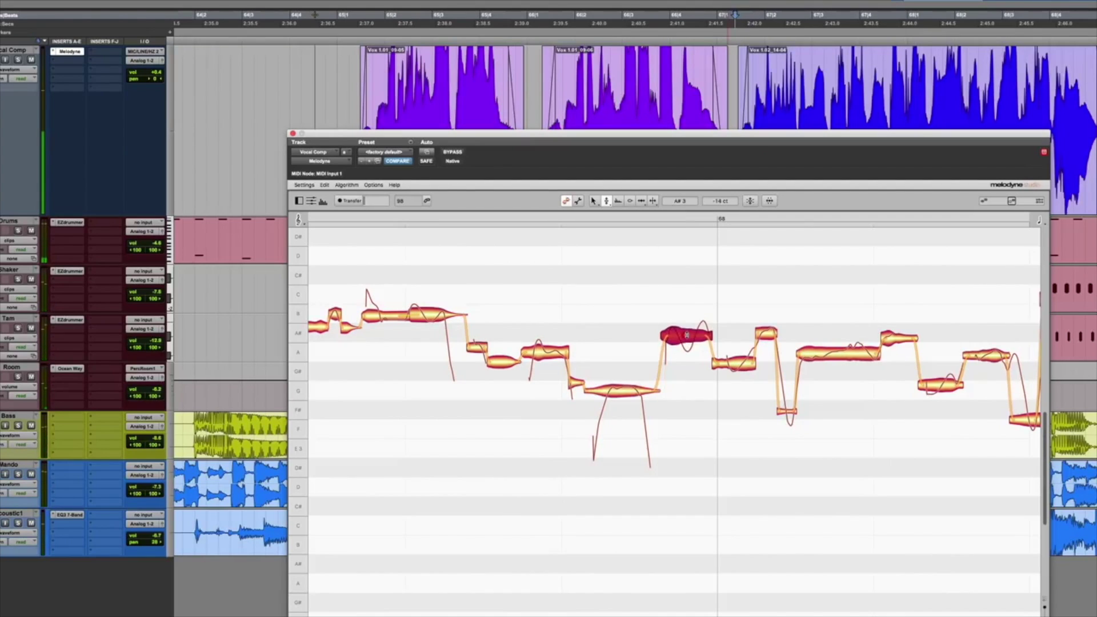
{"action": "left_click", "coordinate": [735, 361]}
{"action": "key", "text": "space"}
{"action": "left_click_drag", "start_coordinate": [736, 361], "coordinate": [739, 353]}
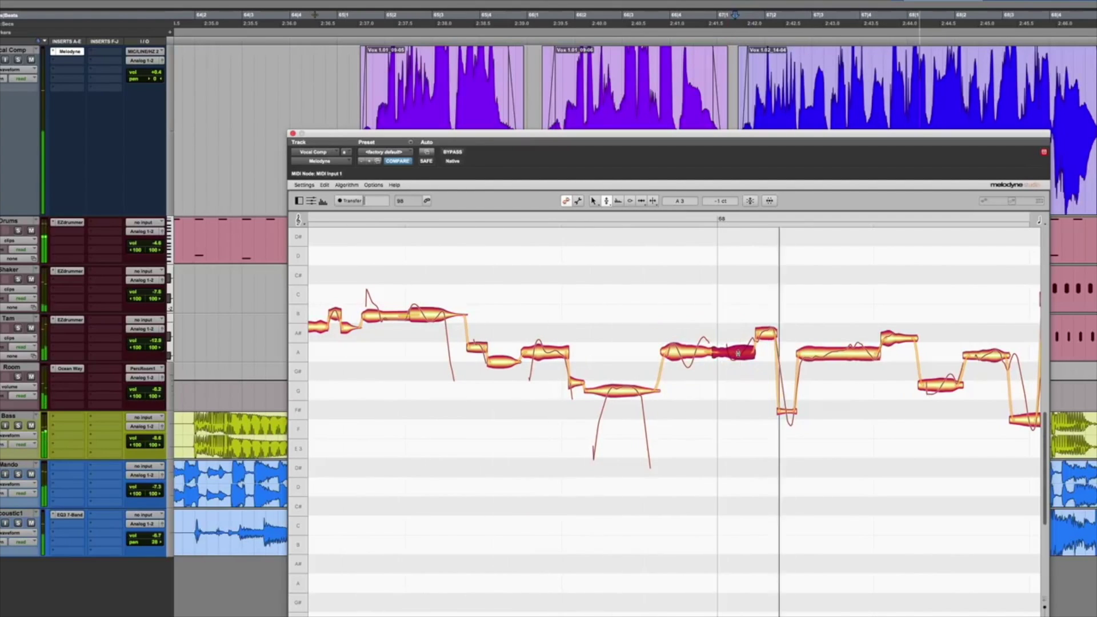
- Raise the short A#3 note after bar 68 to B3 and listen to the phrase
{"action": "scroll", "coordinate": [742, 354], "scroll_direction": "right", "scroll_amount": 2}
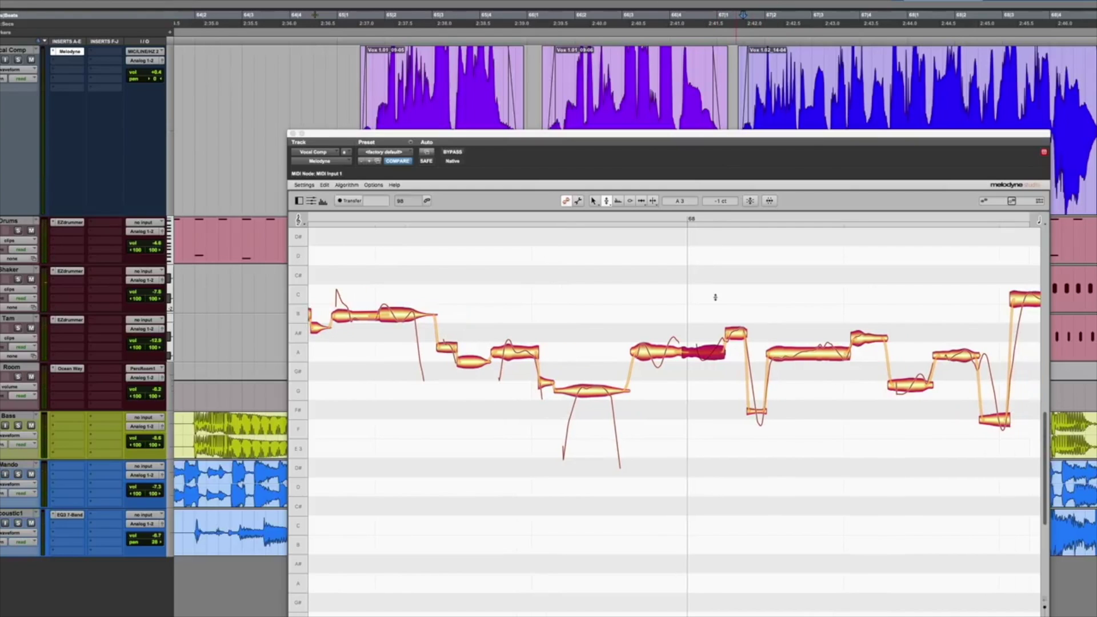
{"action": "scroll", "coordinate": [726, 101], "scroll_direction": "right", "scroll_amount": 3}
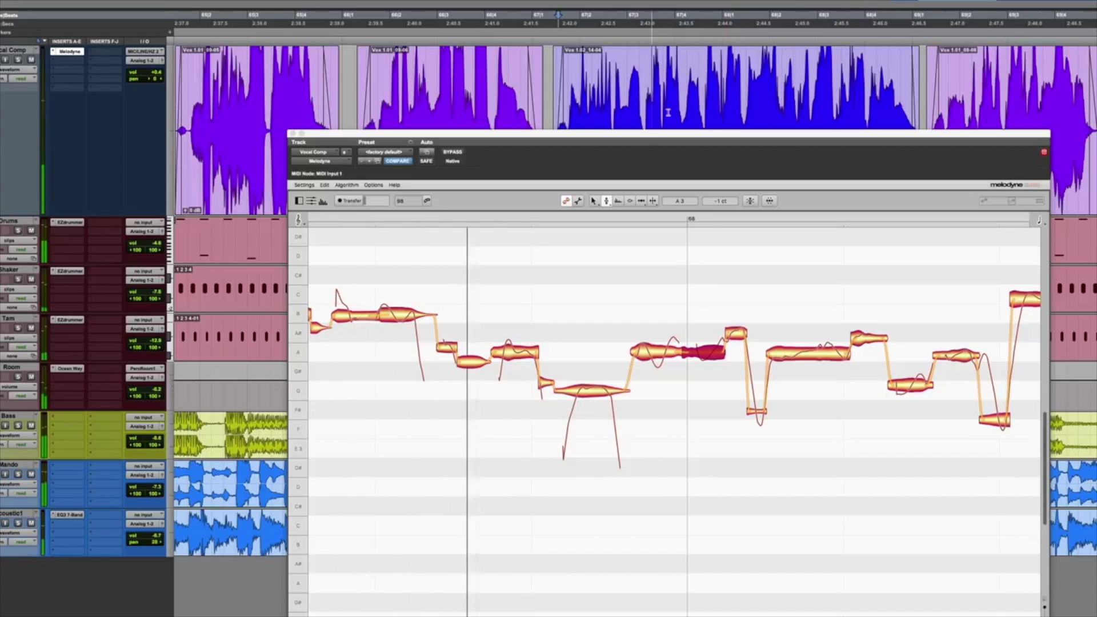
{"action": "key", "text": "space"}
{"action": "left_click", "coordinate": [702, 354]}
{"action": "left_click_drag", "start_coordinate": [736, 332], "coordinate": [736, 312]}
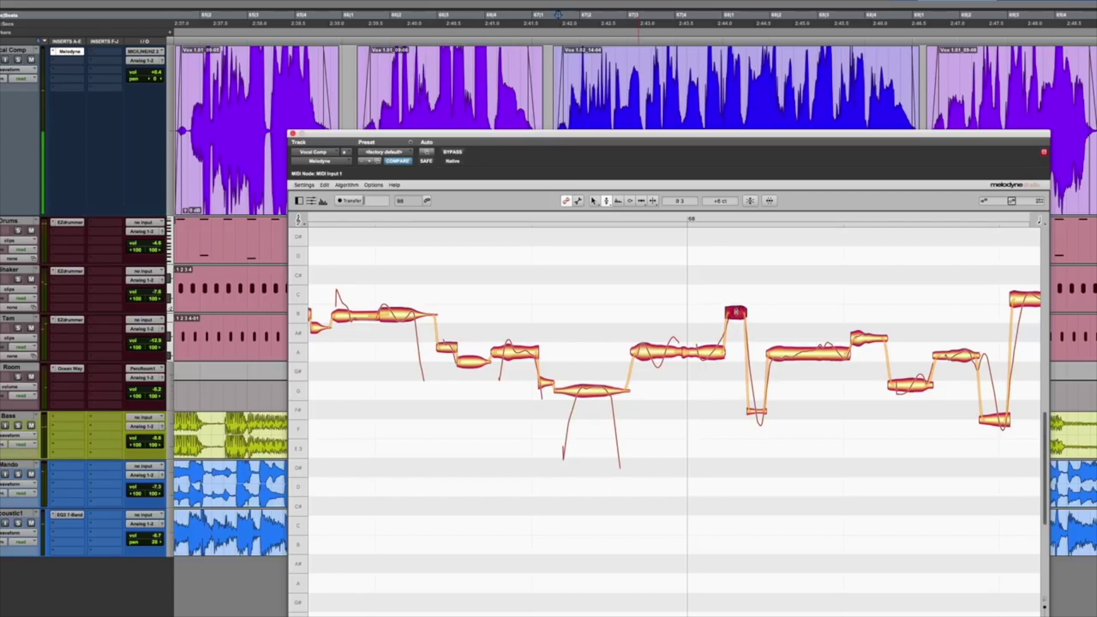
{"action": "left_click", "coordinate": [718, 346]}
{"action": "key", "text": "space"}
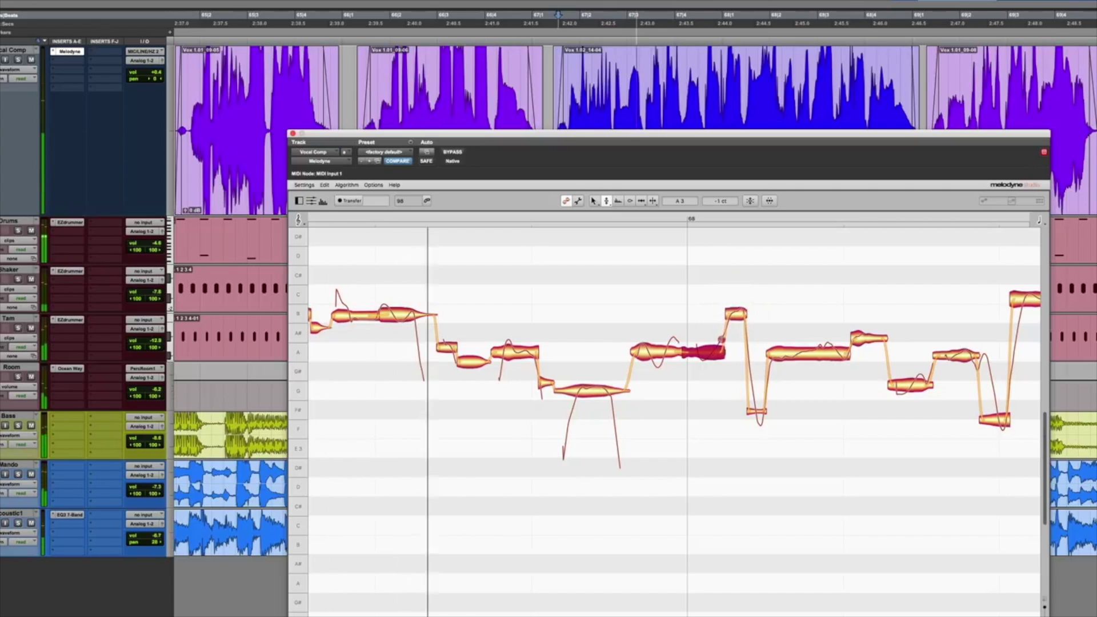
- Set the short B3 note after bar 68 to -19 cents and the A3 note at bar 68 to -6 cents, checking by playback
{"action": "key", "text": "space"}
{"action": "left_click", "coordinate": [767, 313]}
{"action": "key", "text": "space"}
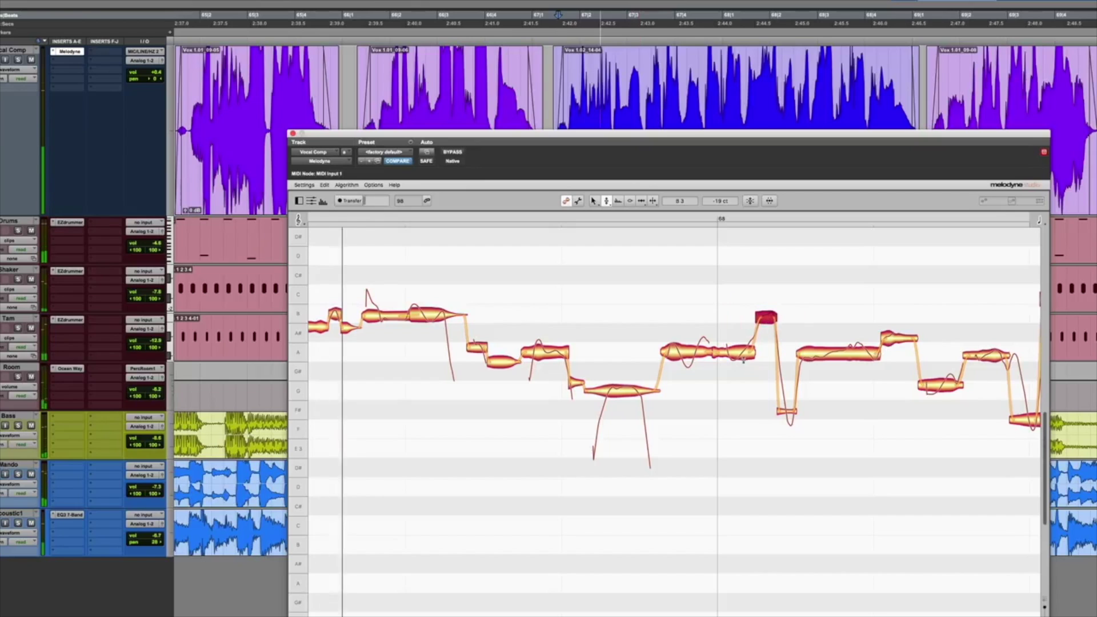
{"action": "left_click", "coordinate": [734, 352]}
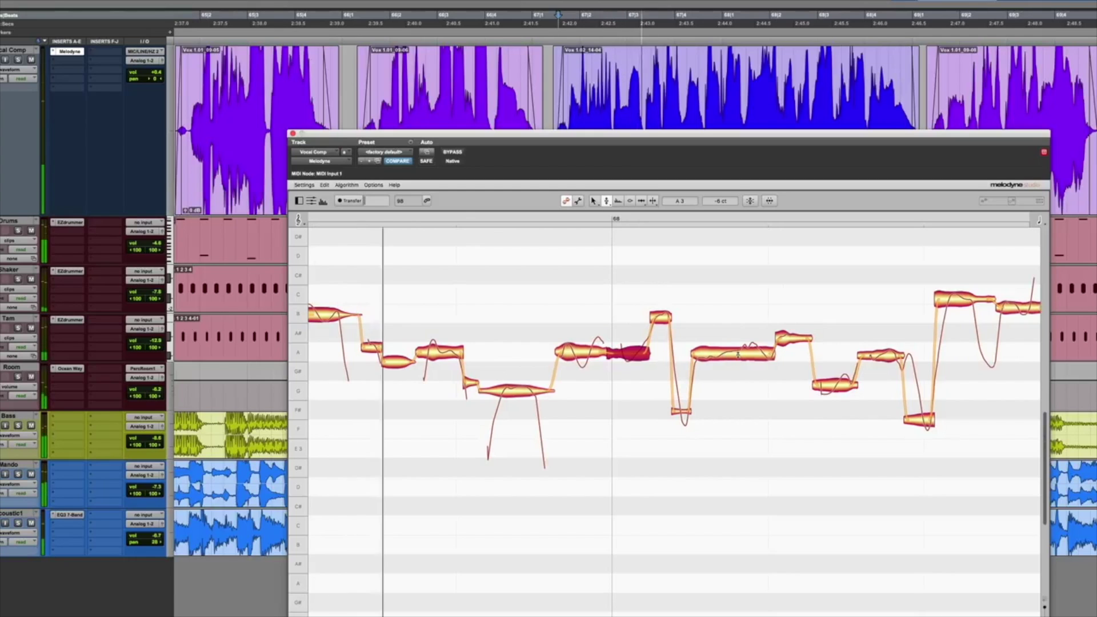
{"action": "key", "text": "space"}
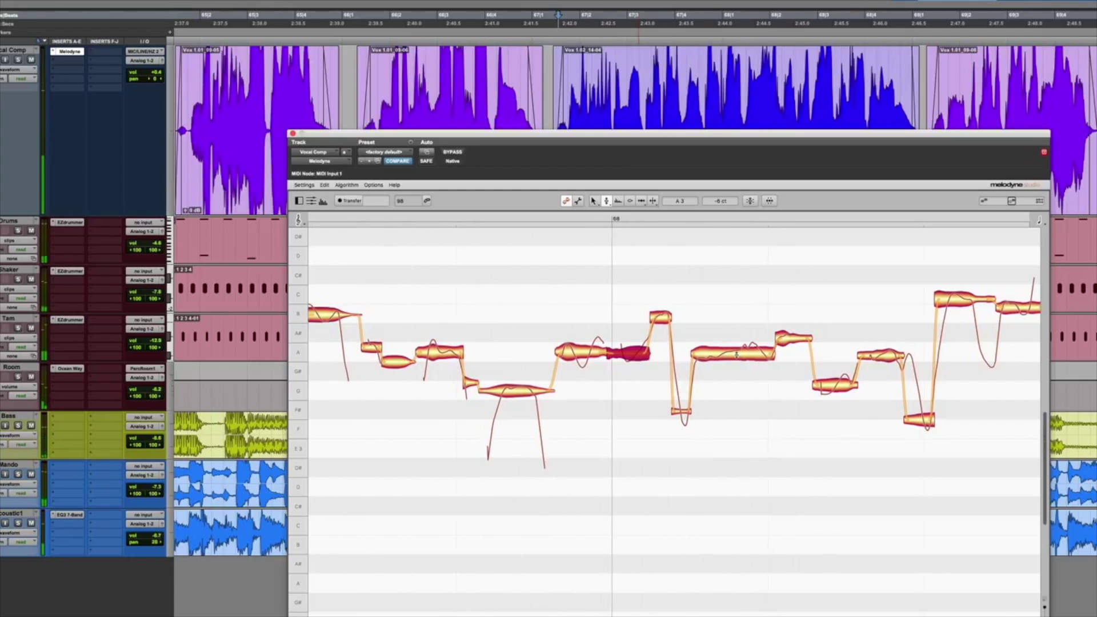
- Set the long A3 note after bar 68 to 0 cents, then split the next note and lower its first part to A3
{"action": "left_click", "coordinate": [737, 354]}
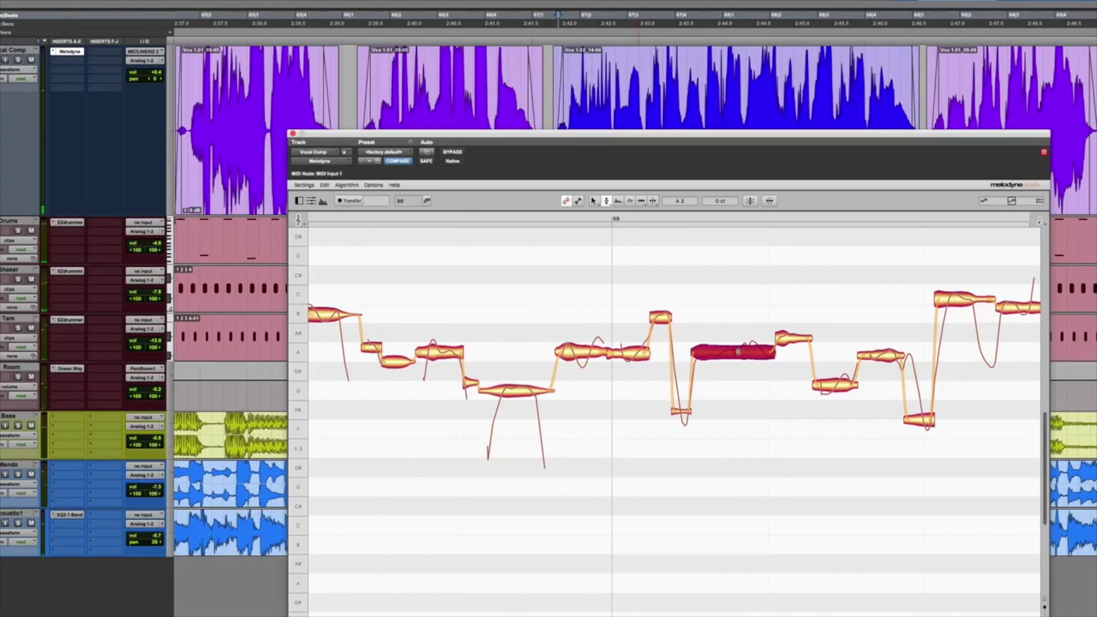
{"action": "left_click", "coordinate": [781, 342]}
{"action": "left_click", "coordinate": [652, 200]}
{"action": "key", "text": "F2"}
{"action": "left_click", "coordinate": [781, 350]}
{"action": "key", "text": "space"}
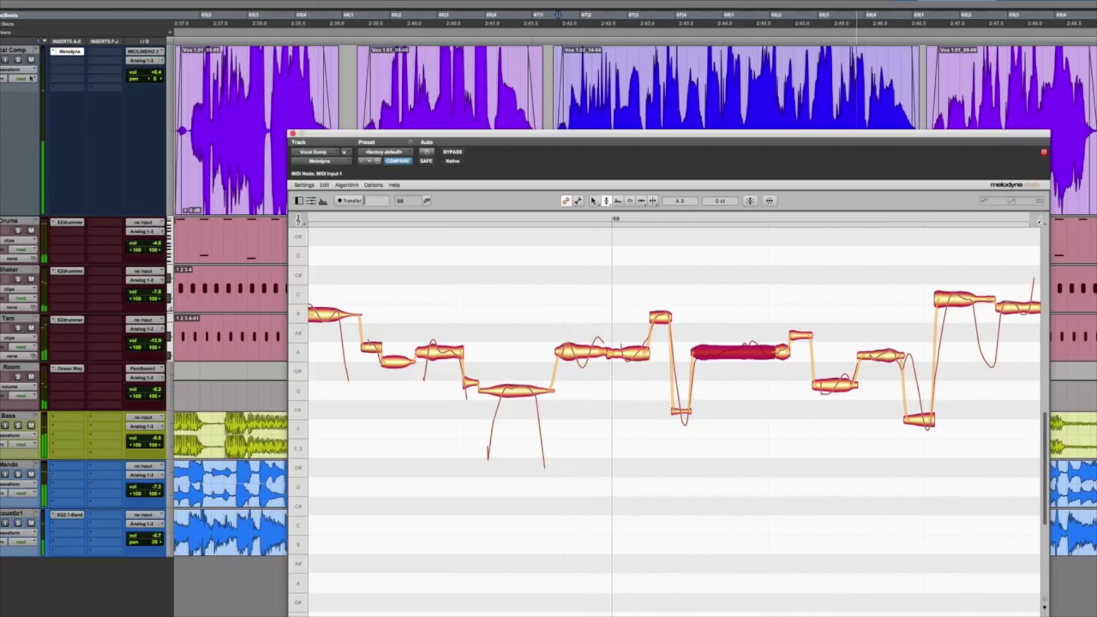
- Solo the Vocal Comp track and divide the two high notes around C4 before bar 69 into three and two parts
{"action": "left_click", "coordinate": [18, 59]}
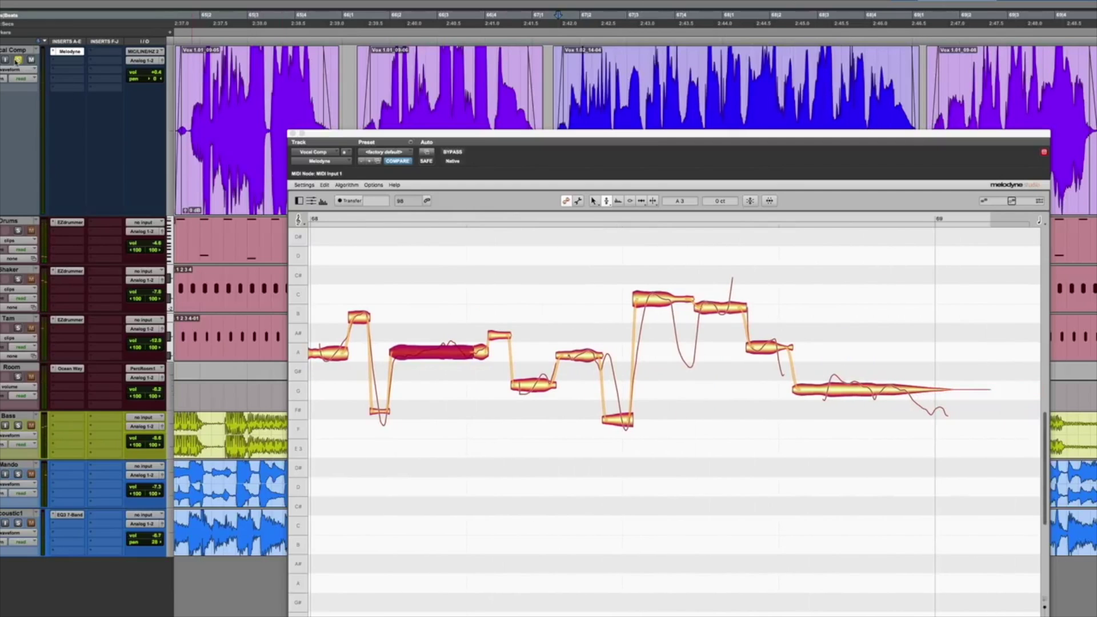
{"action": "left_click", "coordinate": [652, 200]}
{"action": "left_click", "coordinate": [732, 308]}
{"action": "left_click", "coordinate": [673, 299]}
{"action": "left_click_drag", "start_coordinate": [646, 297], "coordinate": [634, 332]}
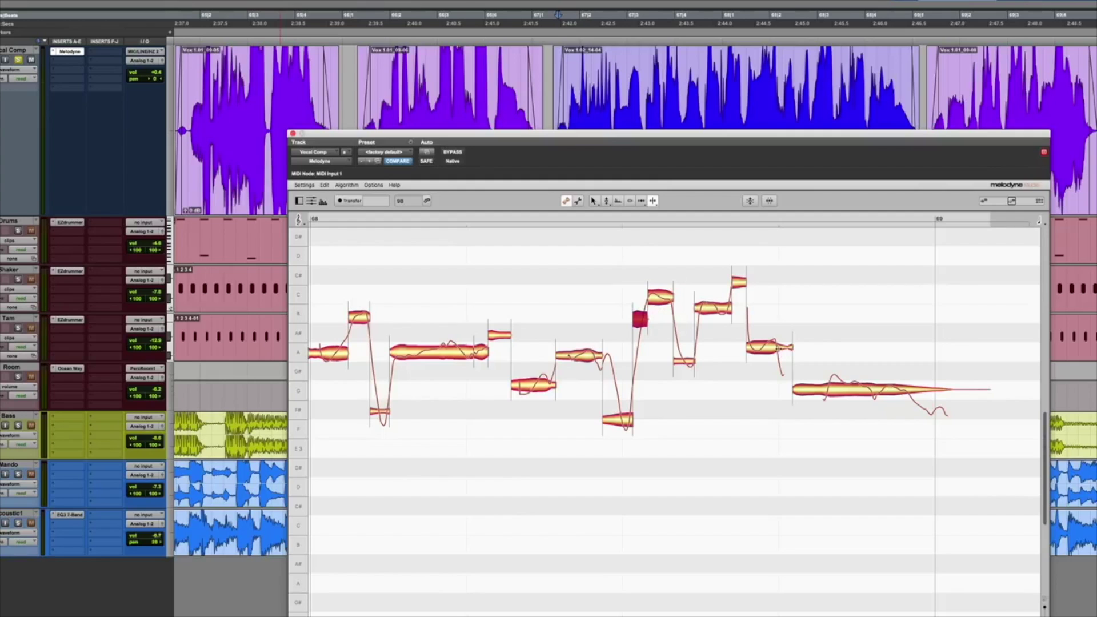
- Separate the tail of the last A3 note and the start of the final long G3 note, and play the phrase
{"action": "left_click", "coordinate": [778, 347]}
{"action": "left_click", "coordinate": [828, 390]}
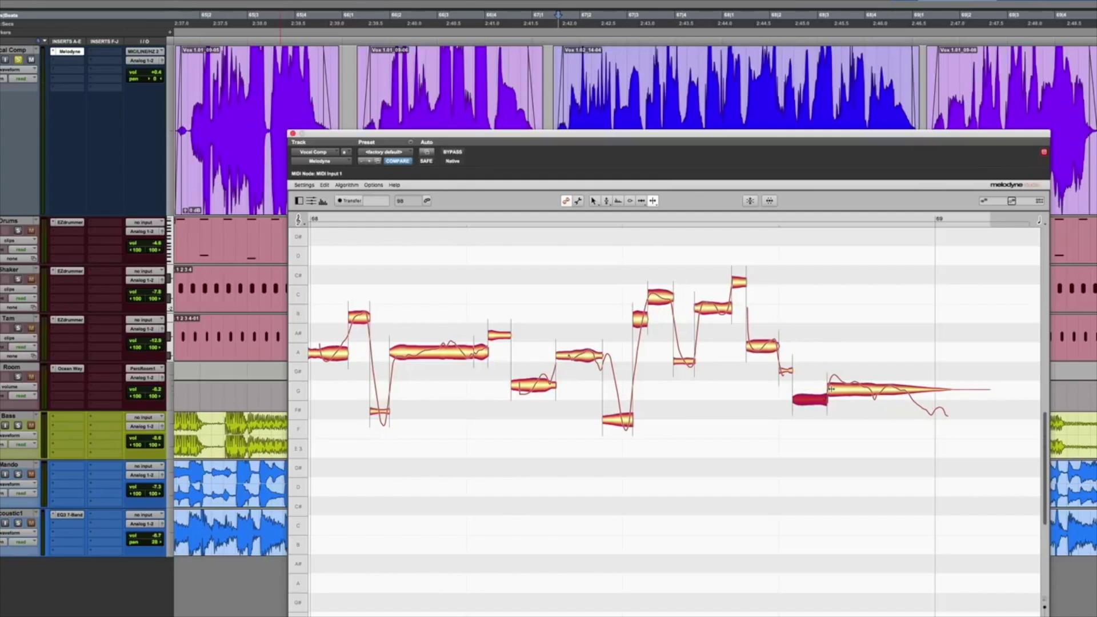
{"action": "key", "text": "space"}
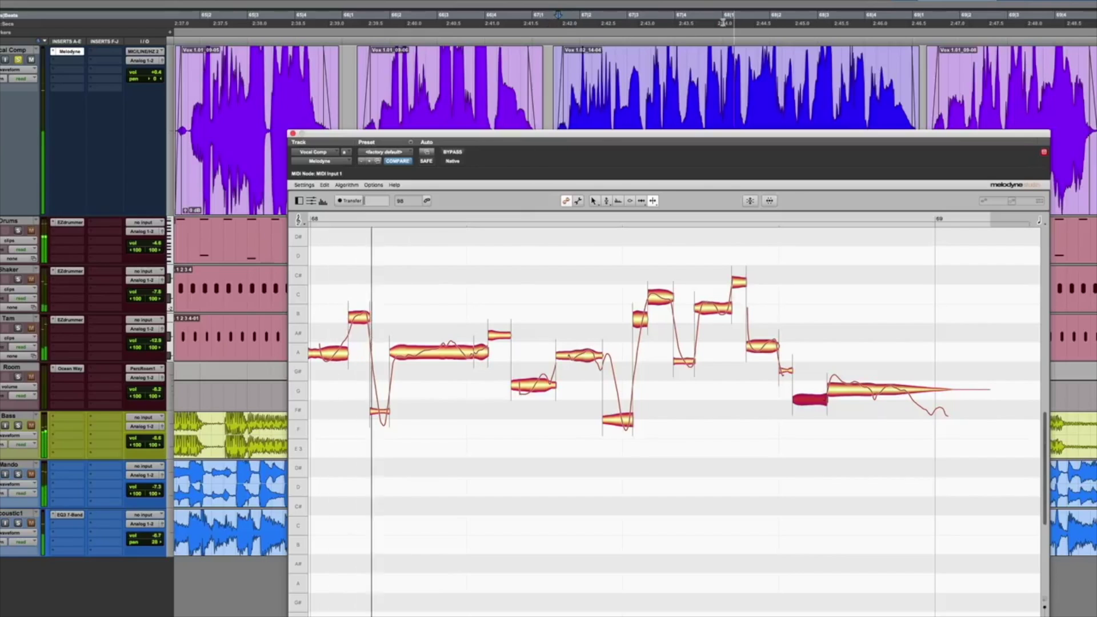
- Nudge the G3 note mid-phrase towards pitch, and set the following A3 note to +3 cents and the F3 note to +30 cents
{"action": "key", "text": "space"}
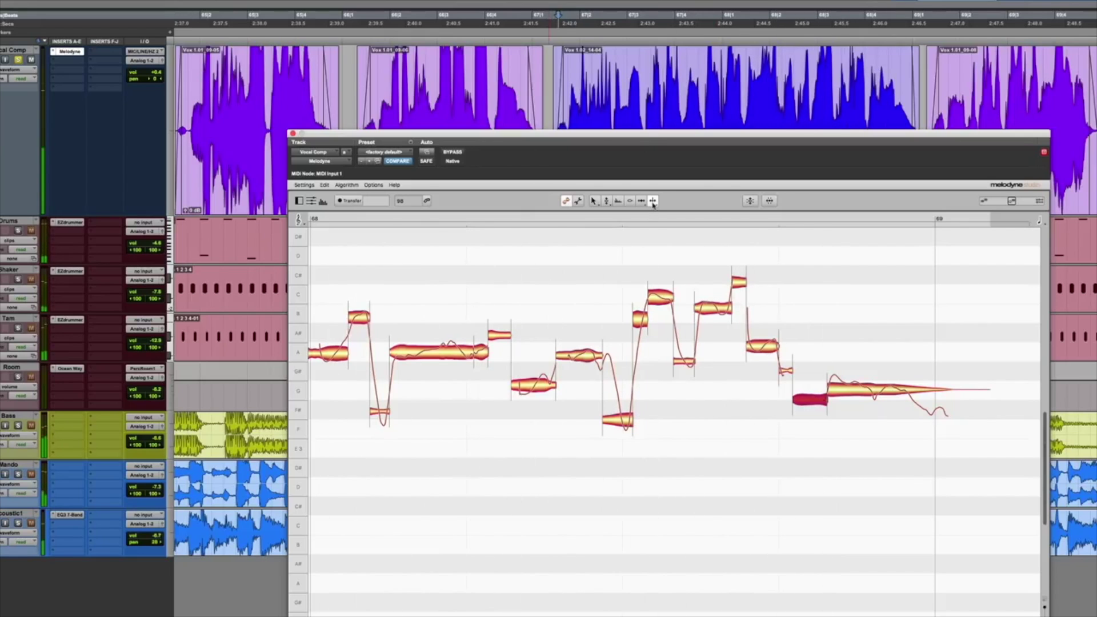
{"action": "left_click", "coordinate": [607, 201]}
{"action": "scroll", "coordinate": [583, 384], "scroll_direction": "up", "scroll_amount": 1}
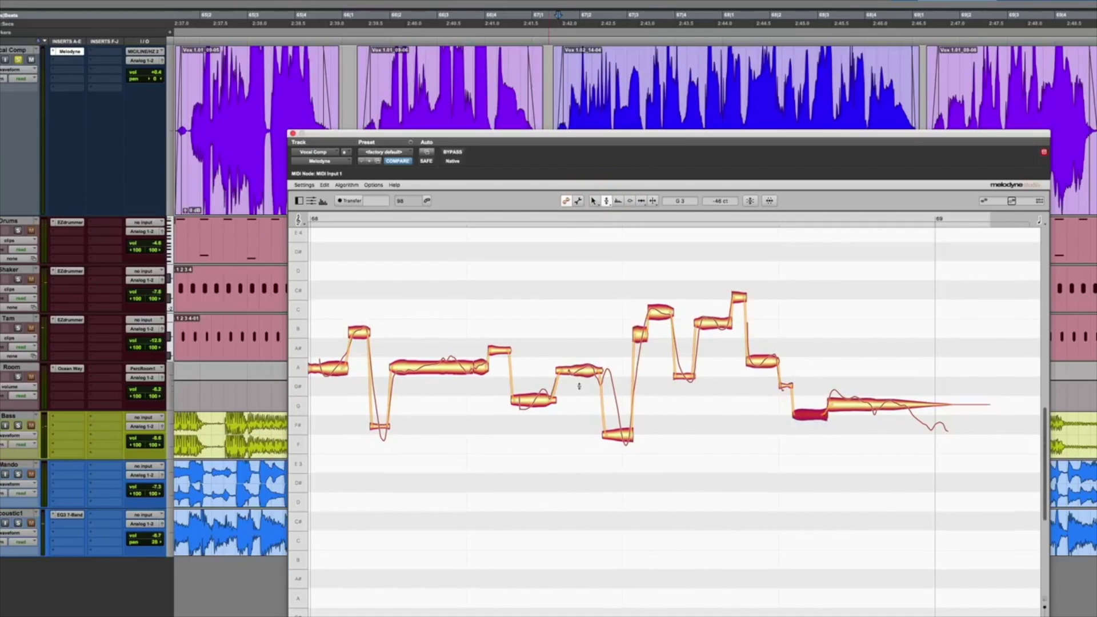
{"action": "left_click", "coordinate": [536, 403]}
{"action": "left_click", "coordinate": [581, 371]}
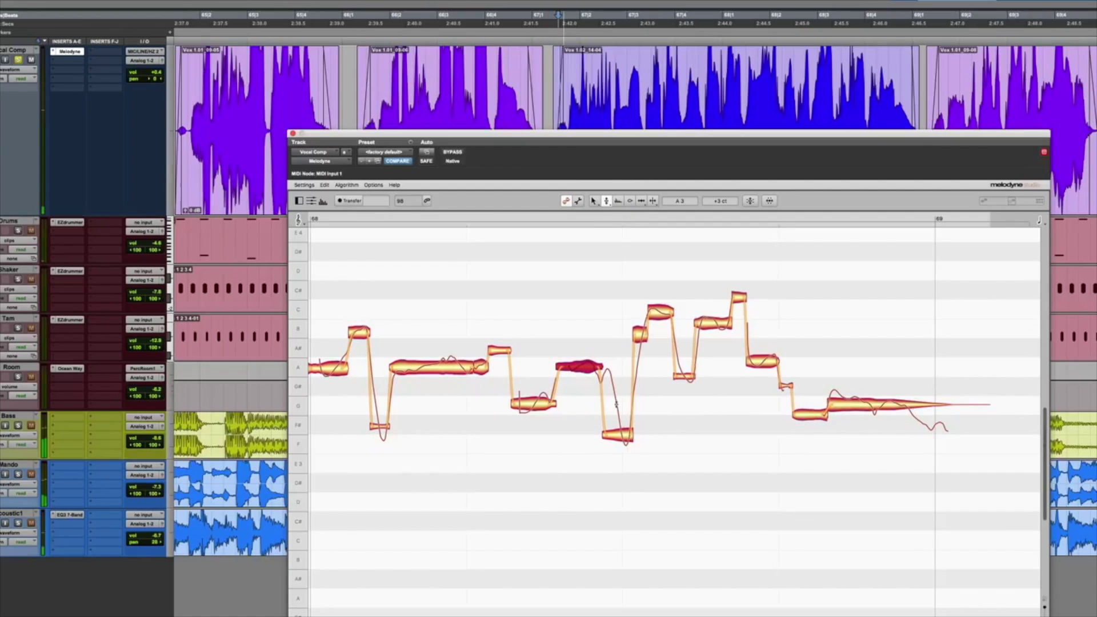
{"action": "left_click", "coordinate": [623, 437]}
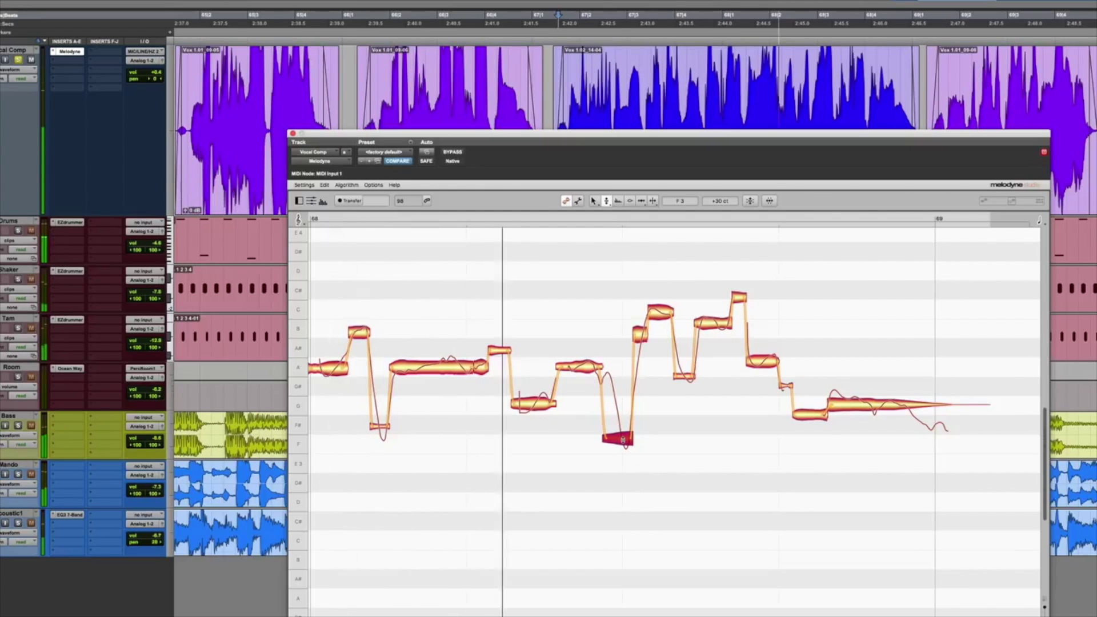
{"action": "left_click", "coordinate": [638, 355]}
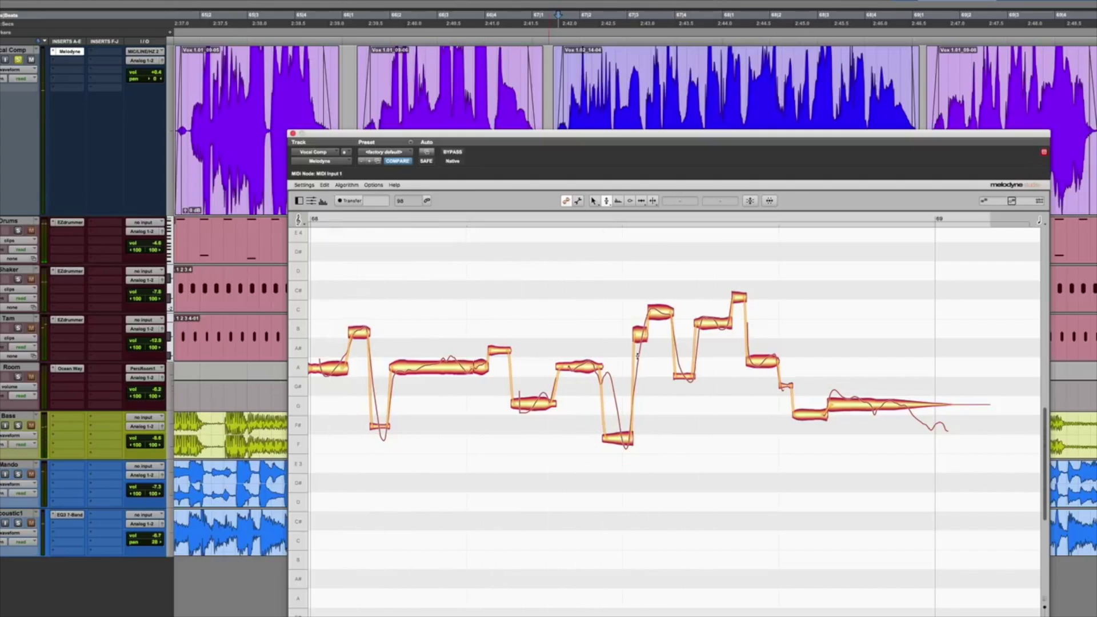
- Centre the first high note on C4, set the next high note to C4 +3 cents and the short note between them to A3 -9 cents
{"action": "left_click", "coordinate": [657, 309]}
{"action": "key", "text": "alt+Right"}
{"action": "double_click", "coordinate": [712, 321]}
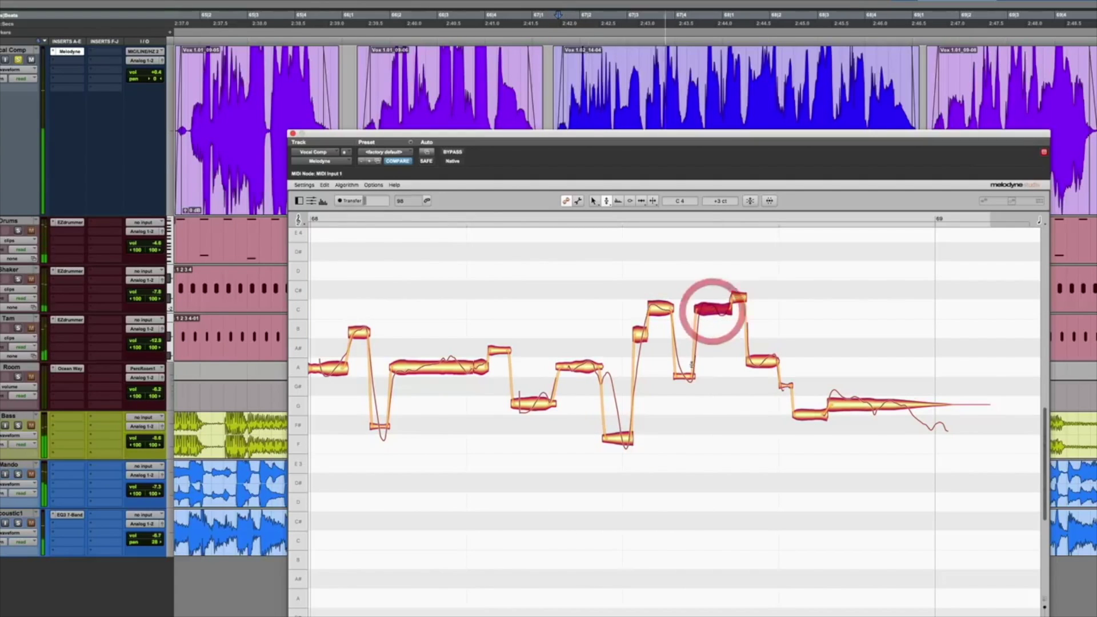
{"action": "double_click", "coordinate": [683, 374]}
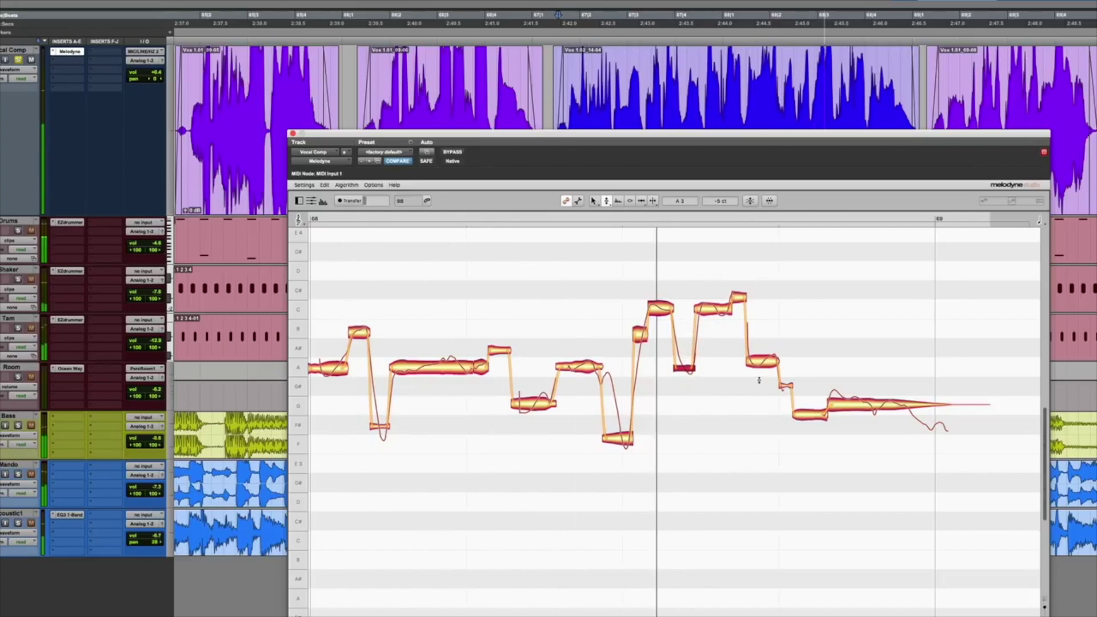
{"action": "key", "text": "space"}
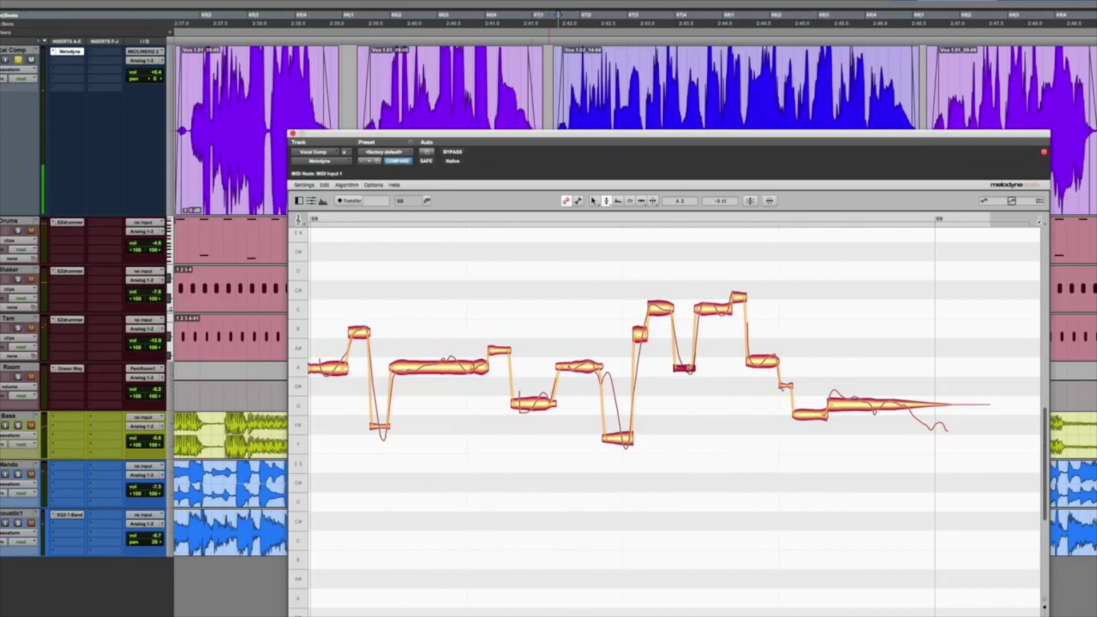
- Lower the second C4 note to B3, set the longer A3 note after the top note to -3 cents, and play the phrase
{"action": "left_click", "coordinate": [709, 310]}
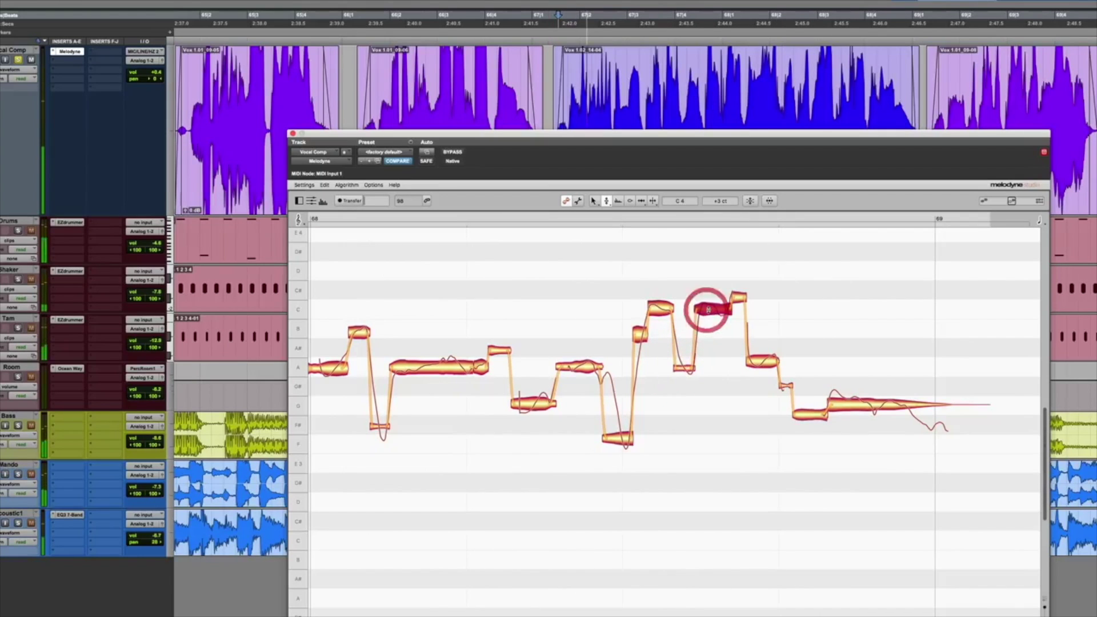
{"action": "left_click", "coordinate": [659, 308]}
{"action": "left_click", "coordinate": [710, 308]}
{"action": "left_click_drag", "start_coordinate": [710, 309], "coordinate": [711, 329]}
{"action": "left_click", "coordinate": [761, 367]}
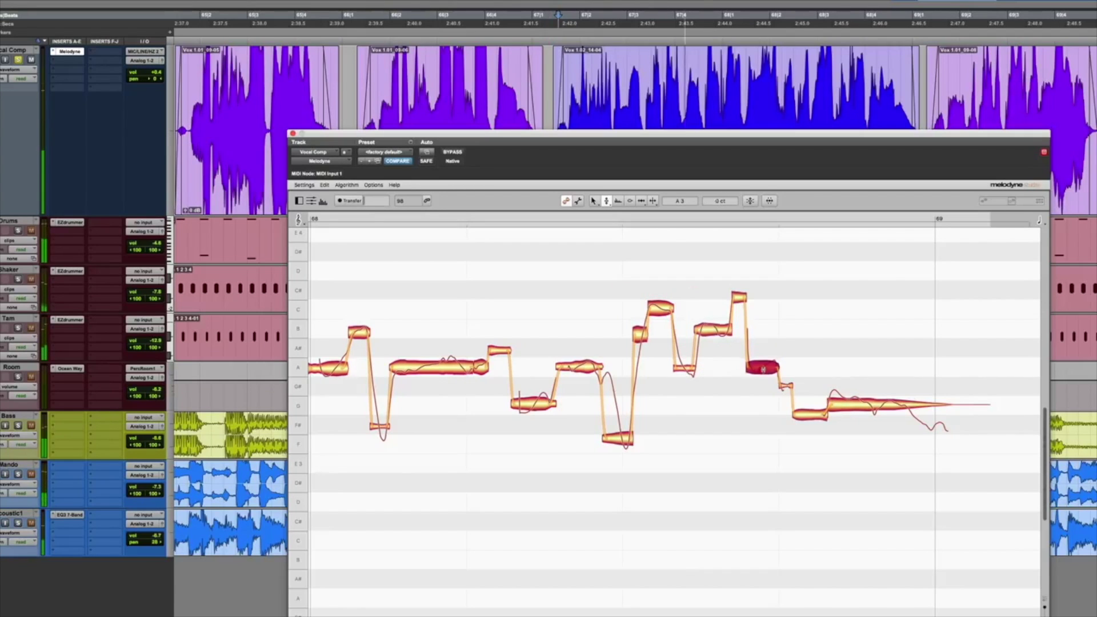
{"action": "key", "text": "space"}
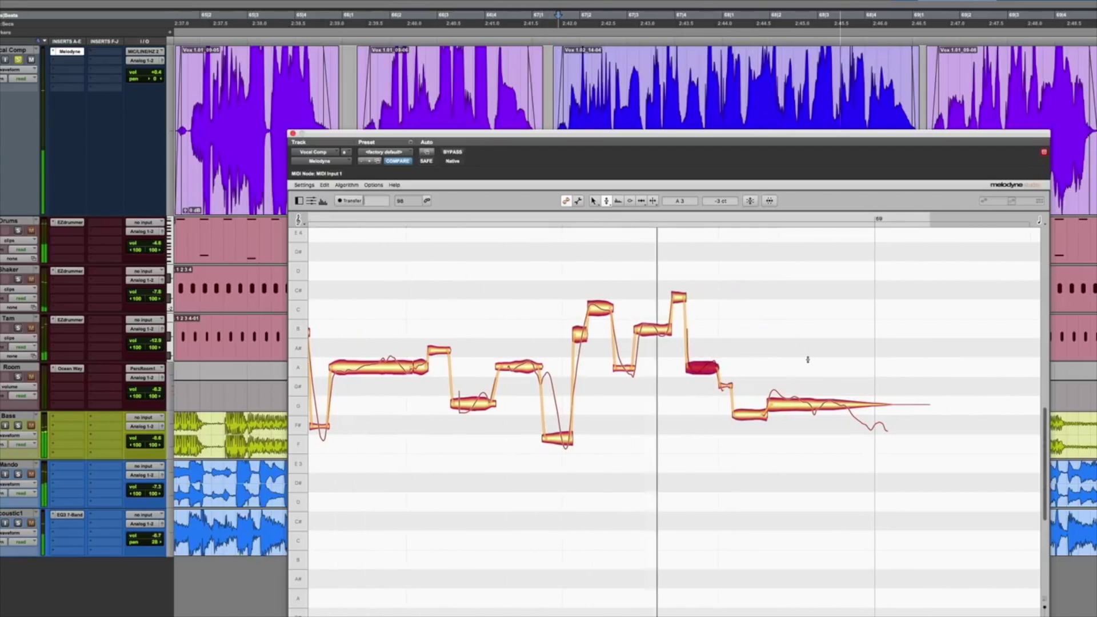
- Set the pitch modulation of the final long G3 note to -167% and play it back
{"action": "left_click", "coordinate": [793, 405]}
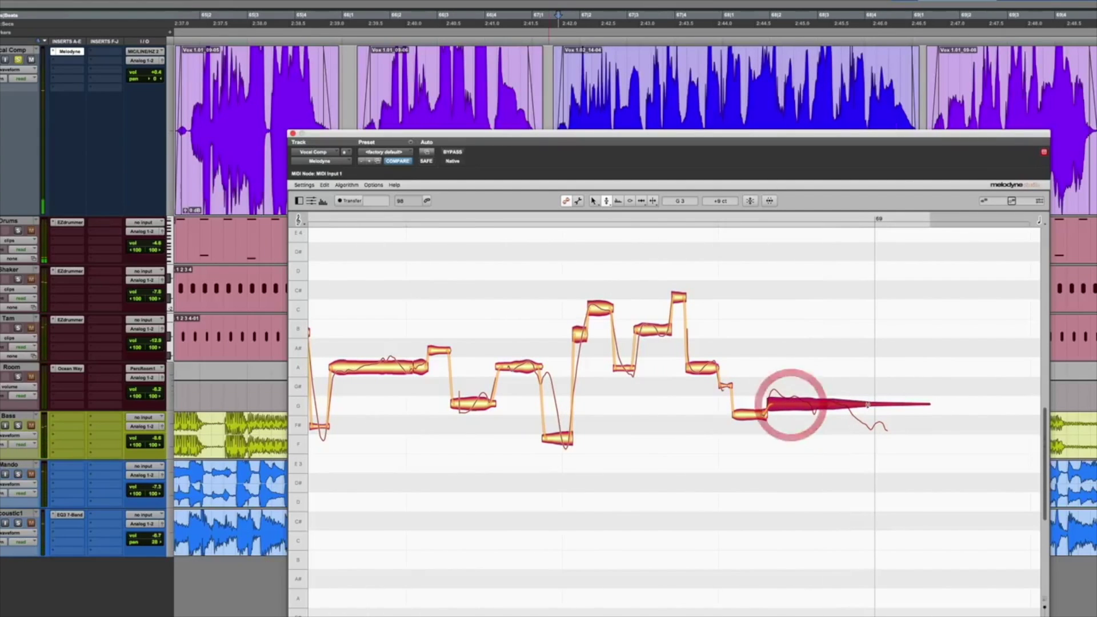
{"action": "left_click_drag", "start_coordinate": [607, 201], "coordinate": [606, 224]}
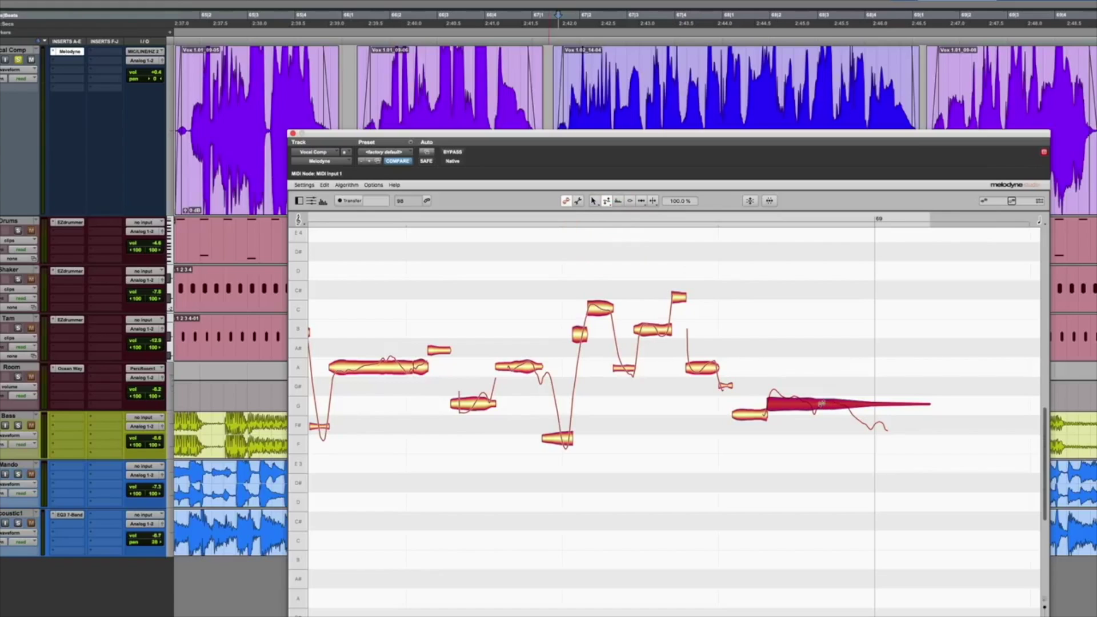
{"action": "left_click_drag", "start_coordinate": [814, 403], "coordinate": [814, 534]}
{"action": "scroll", "coordinate": [815, 534], "scroll_direction": "up", "scroll_amount": 1}
{"action": "key", "text": "space"}
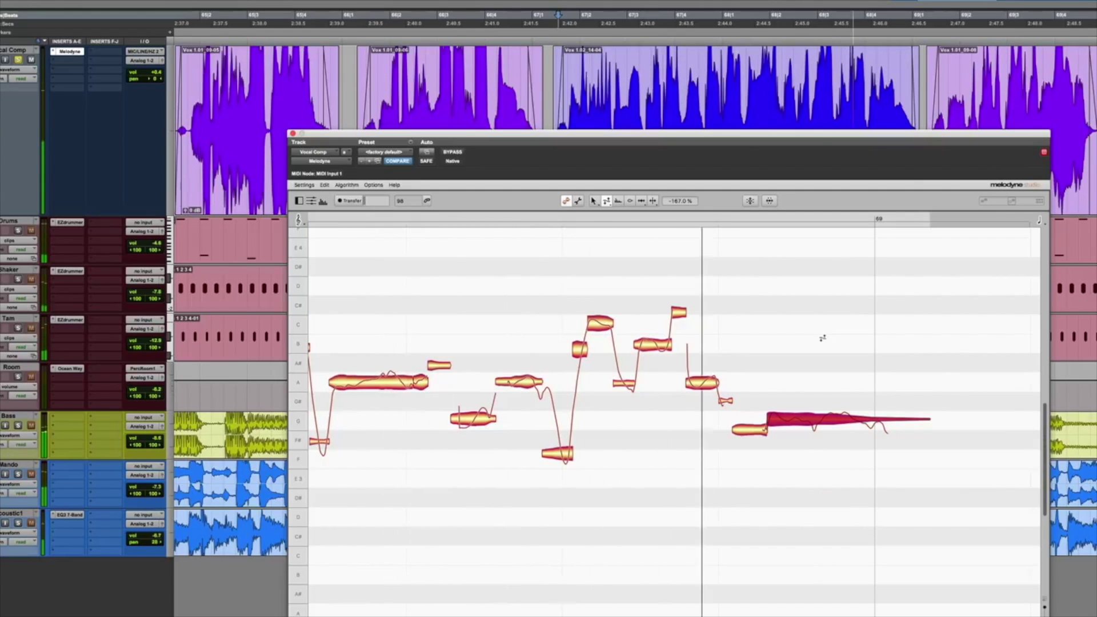
- Unsolo the Vocal Comp track and play the section from its start with the full mix
{"action": "left_click", "coordinate": [17, 60]}
{"action": "key", "text": "space"}
{"action": "key", "text": "space"}
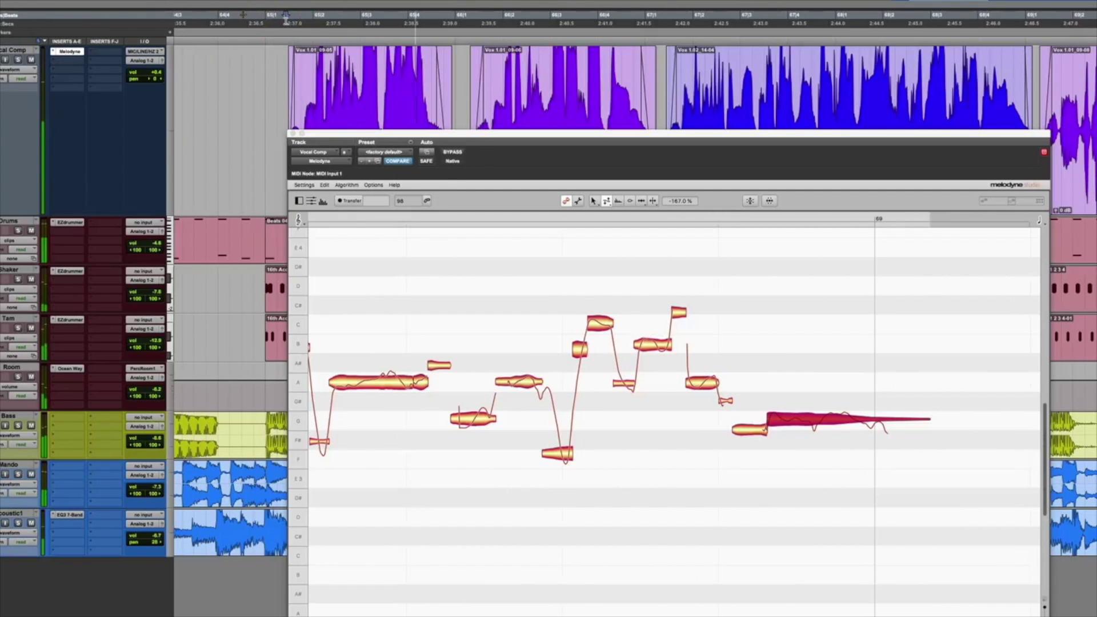